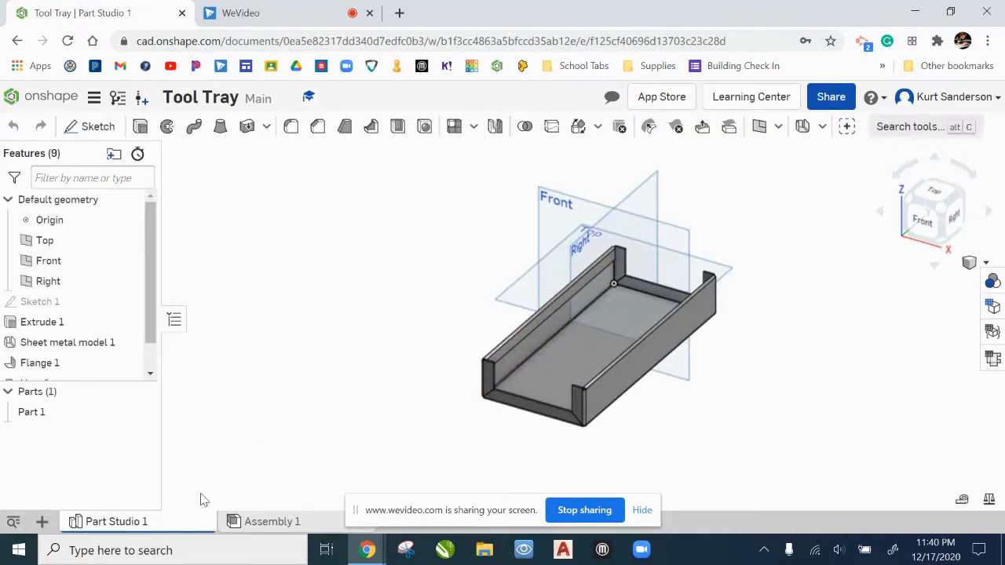
# Step: Rename the Part Studio 1 tab as Bottom
pyautogui.rightClick(123, 525)
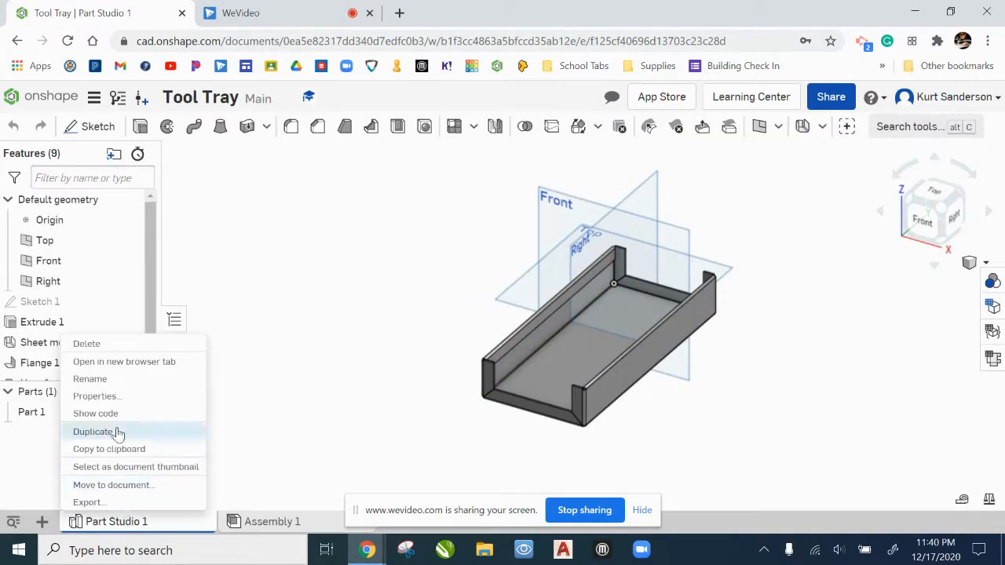
pyautogui.click(117, 380)
pyautogui.write('Bottom')
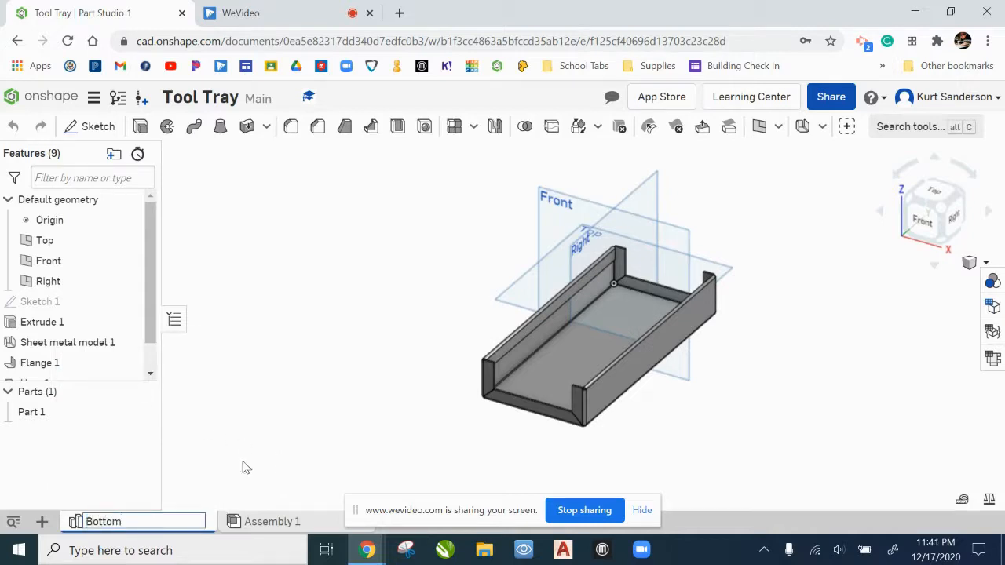
pyautogui.press('Return')
# Step: Create a new Part Studio in the document and rename it as End
pyautogui.click(42, 522)
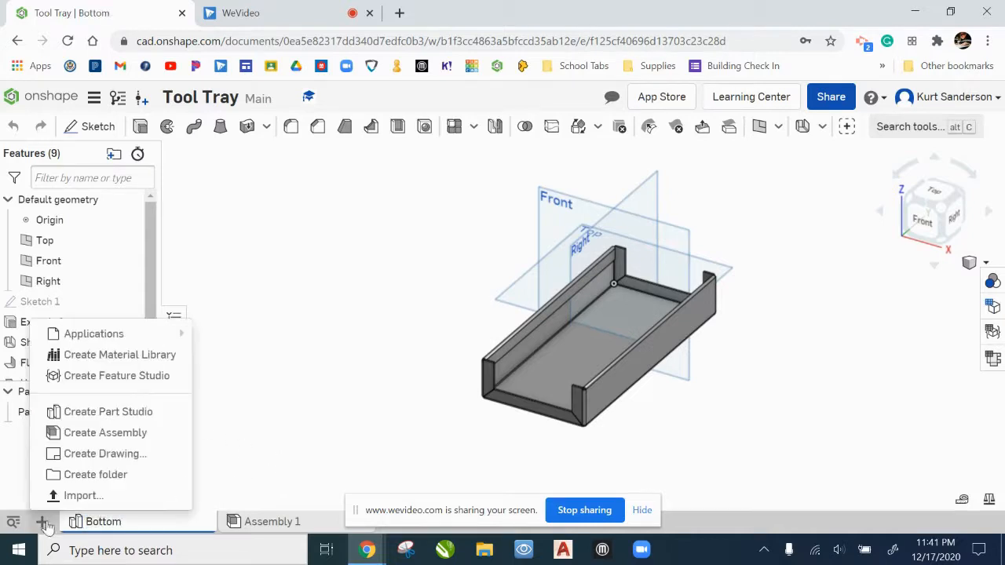
pyautogui.click(139, 412)
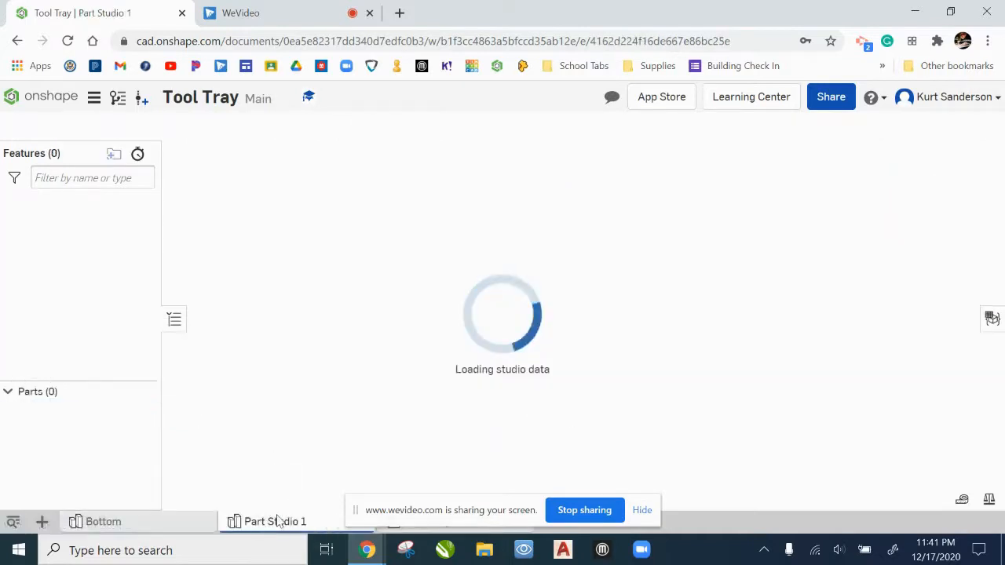
pyautogui.rightClick(275, 522)
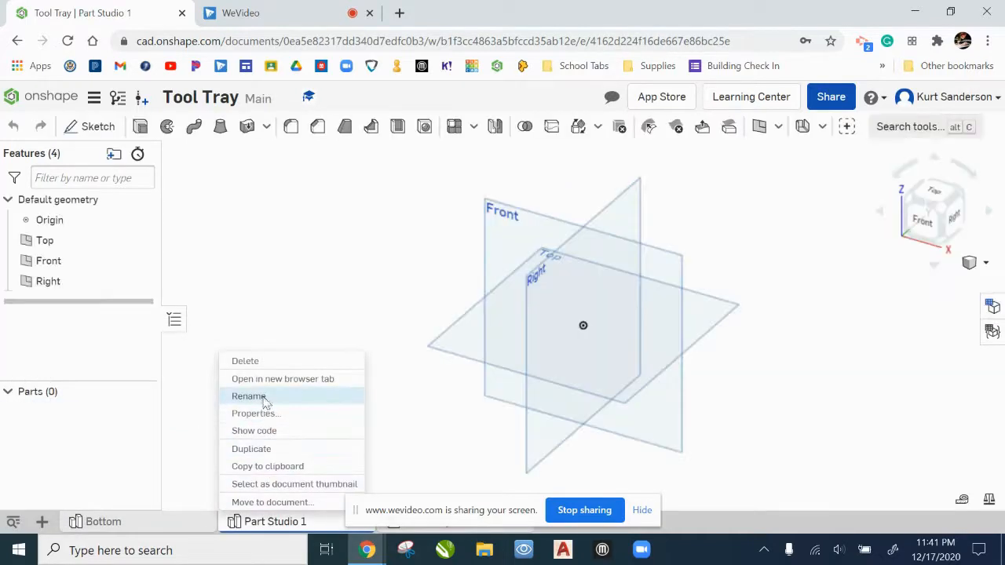
pyautogui.click(263, 397)
pyautogui.write('End')
pyautogui.press('Return')
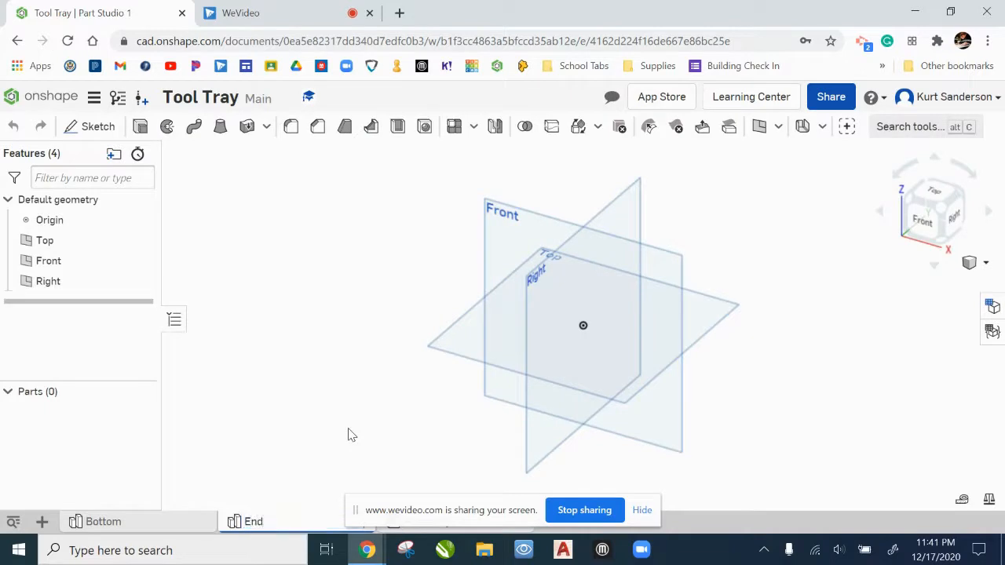
# Step: Start a sketch on the Front plane and view it straight on
pyautogui.moveTo(358, 511); pyautogui.dragTo(614, 512)
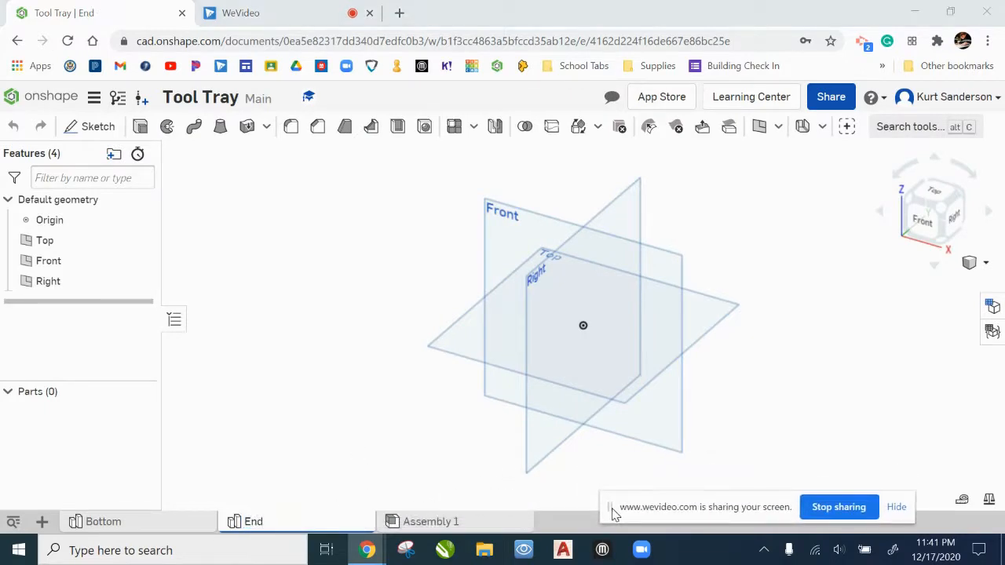
pyautogui.click(94, 127)
pyautogui.click(505, 230)
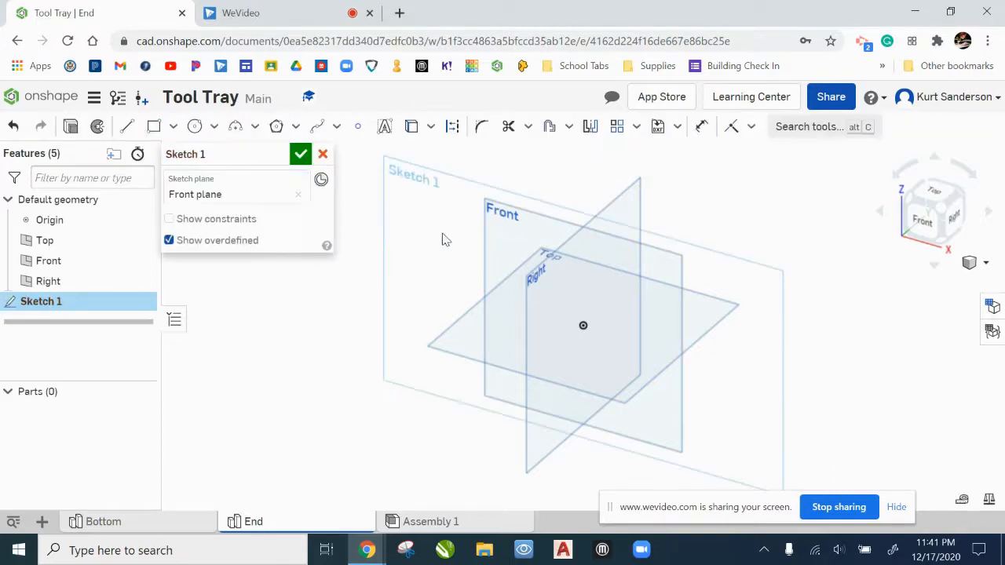
pyautogui.rightClick(441, 237)
pyautogui.click(482, 351)
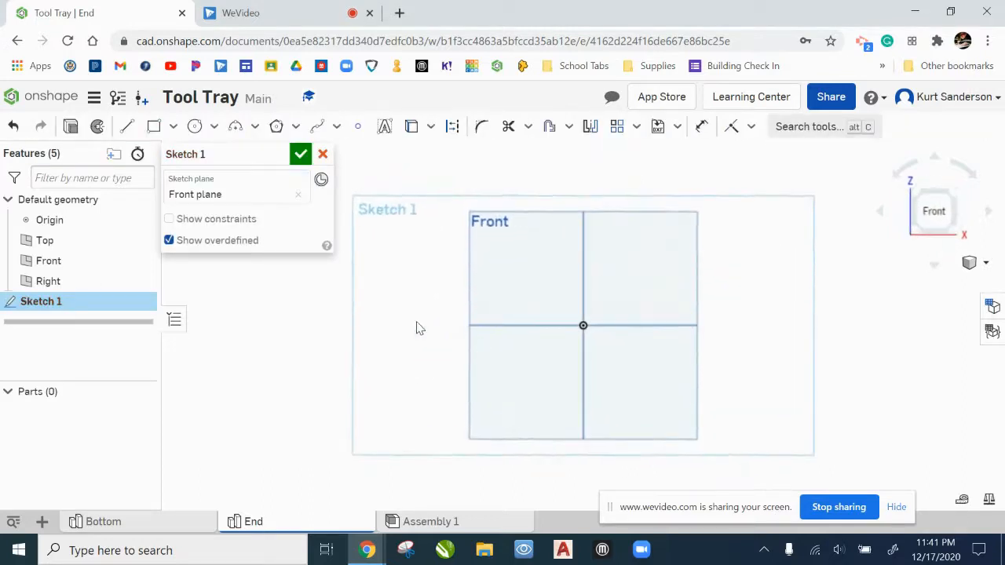
# Step: Sketch a closed six-sided line profile from the origin, base about 2.16 in, vertical sides about 1.87 and 1.99 in, with sloped upper corners and a horizontal top
pyautogui.click(130, 128)
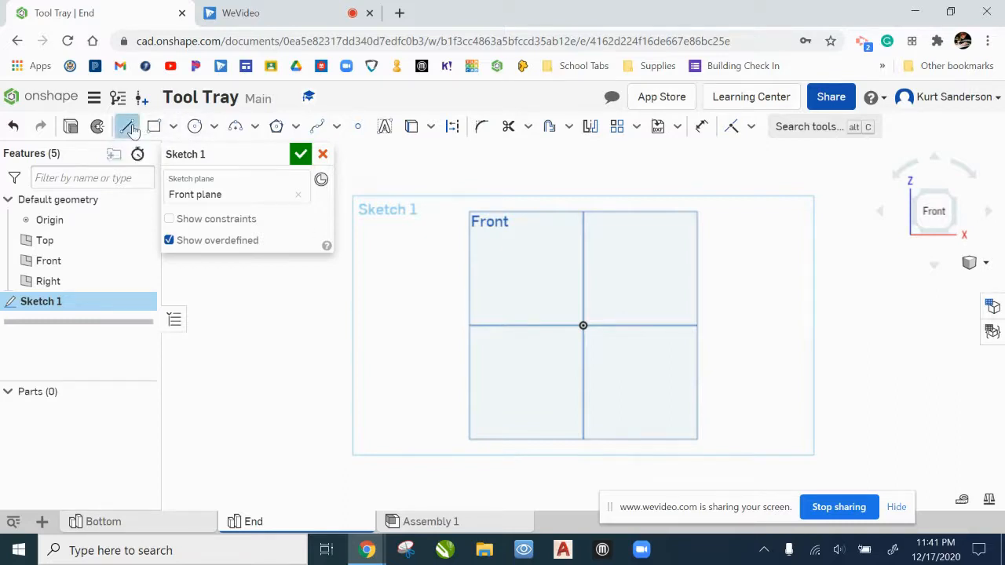
pyautogui.click(583, 325)
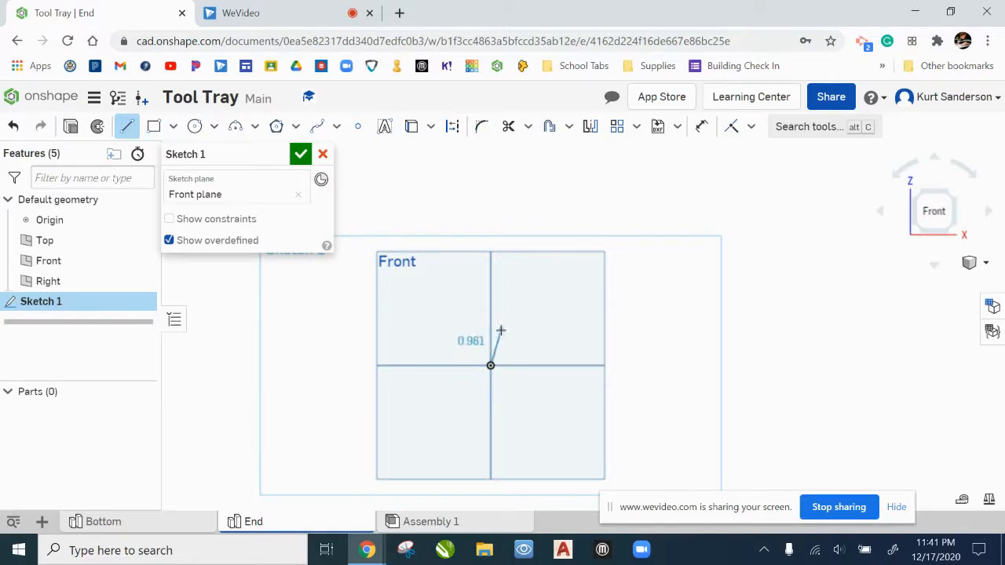
pyautogui.scroll(5, 491, 328)
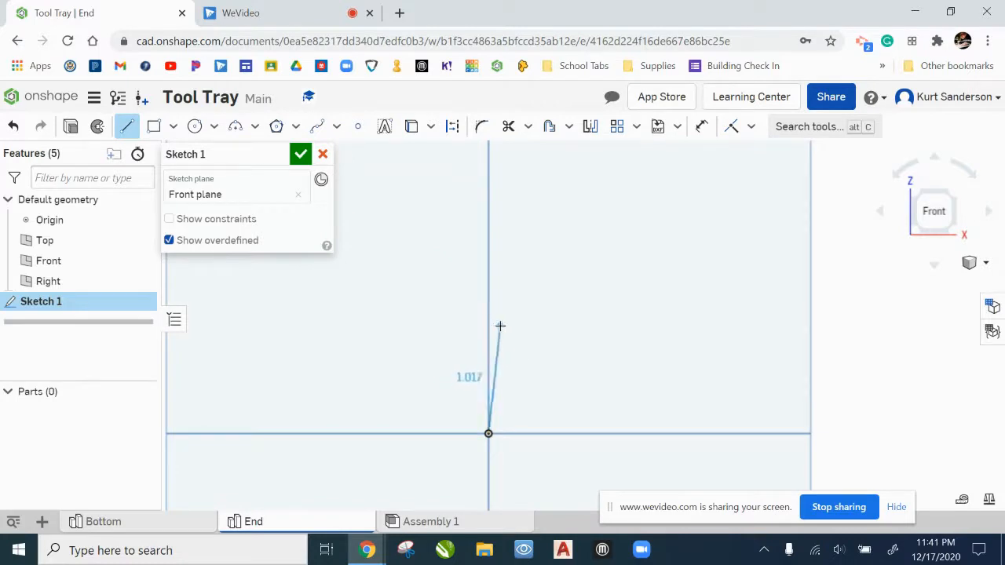
pyautogui.click(508, 227)
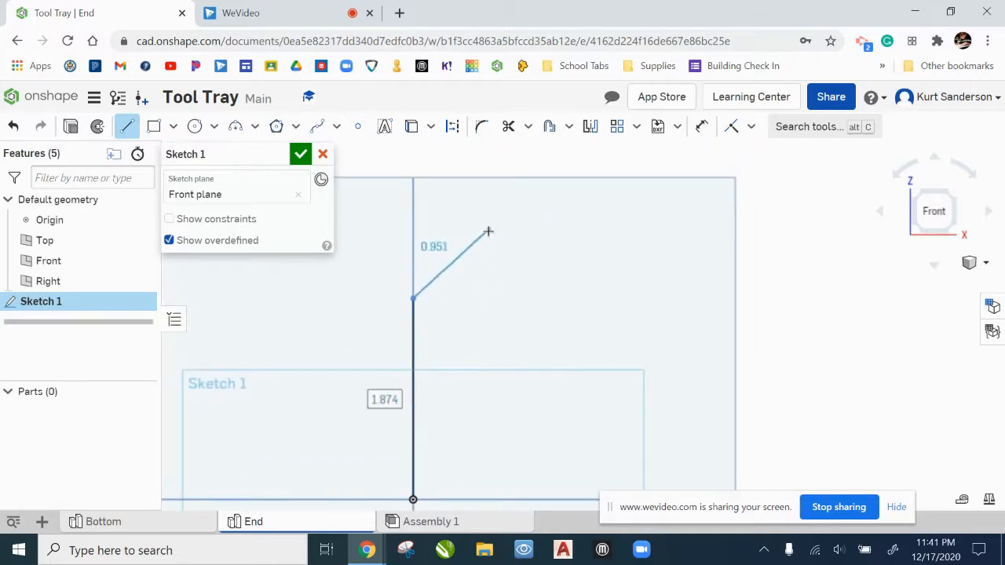
pyautogui.click(493, 235)
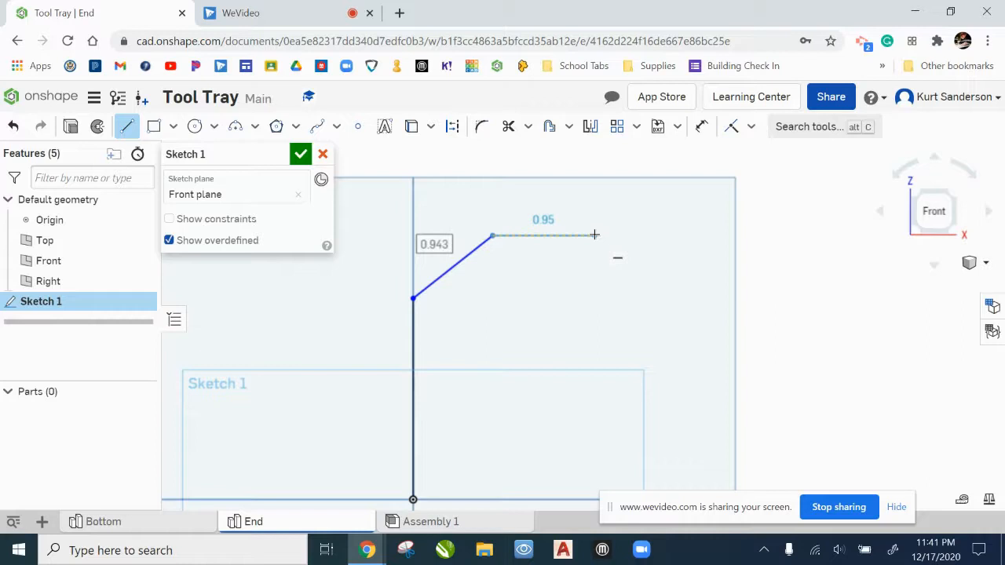
pyautogui.click(595, 235)
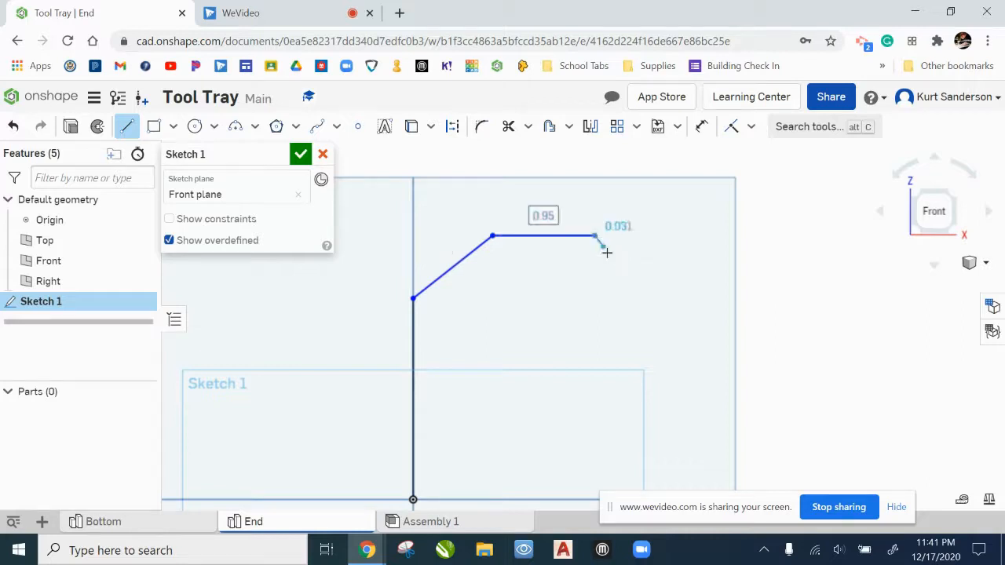
pyautogui.click(644, 287)
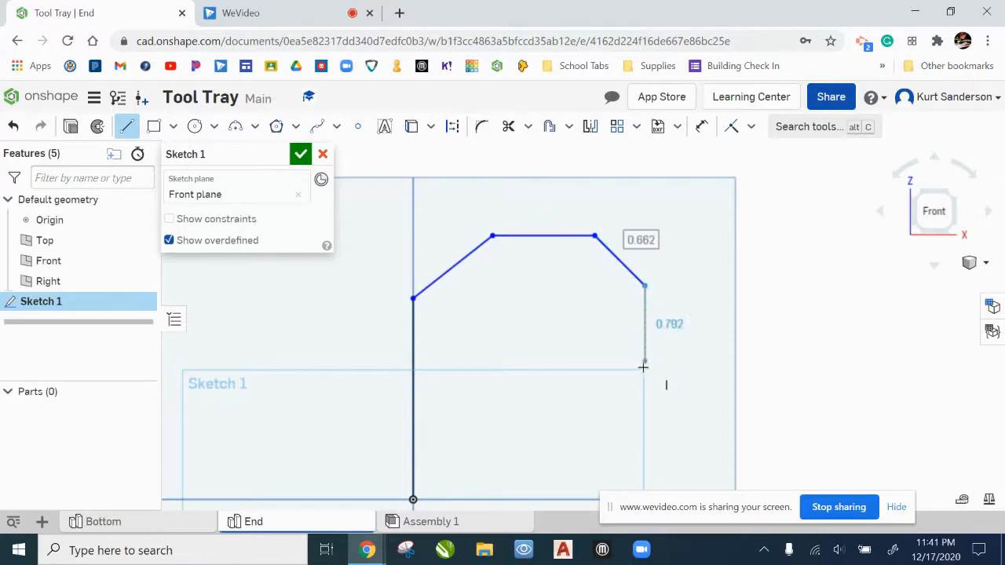
pyautogui.moveTo(642, 419); pyautogui.dragTo(639, 337, button='middle')
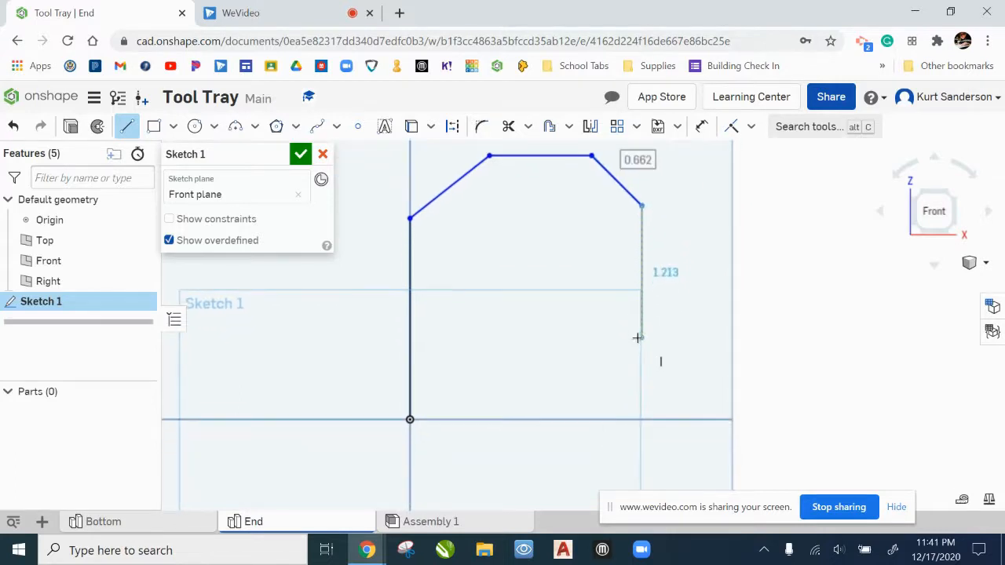
pyautogui.click(642, 420)
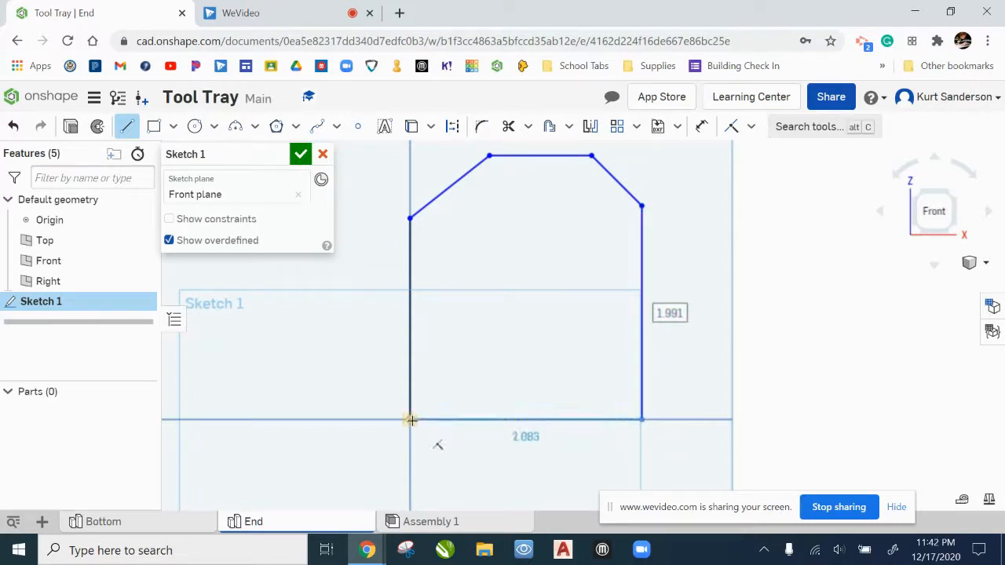
pyautogui.click(433, 440)
pyautogui.moveTo(658, 248); pyautogui.dragTo(628, 306, button='middle')
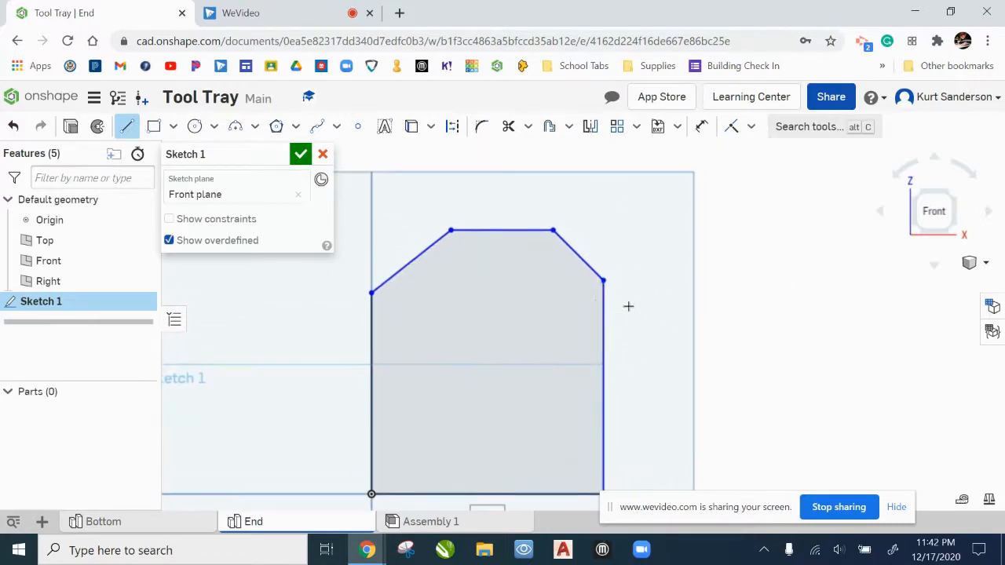
pyautogui.scroll(-2, 621, 267)
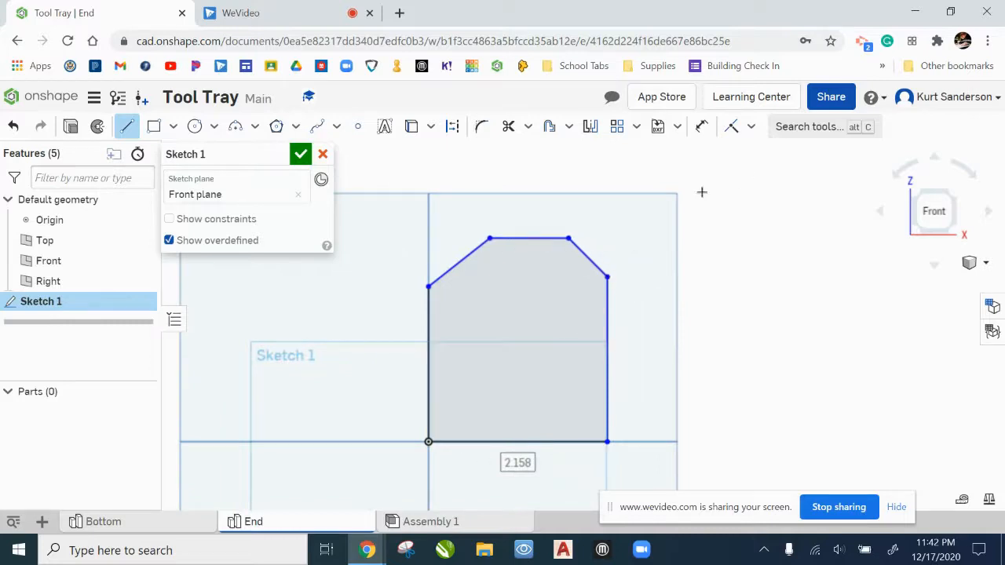
# Step: Dimension the profile's horizontal base line to 4 in
pyautogui.click(703, 130)
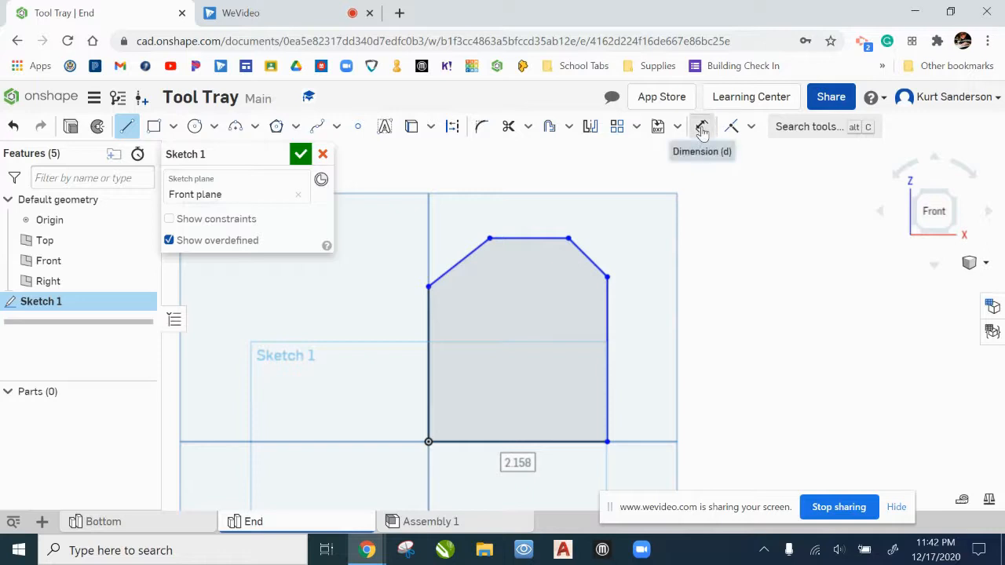
pyautogui.click(563, 444)
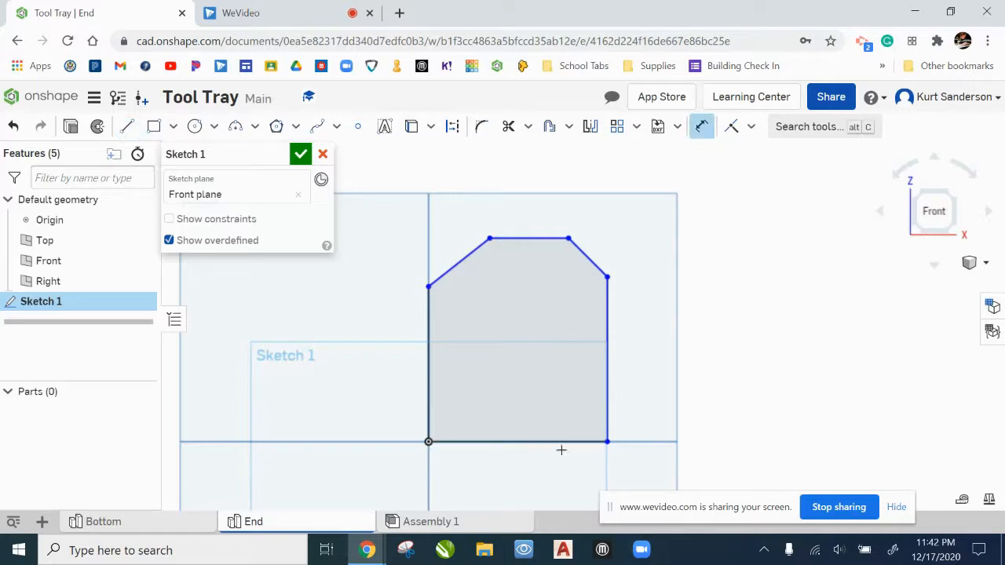
pyautogui.click(520, 476)
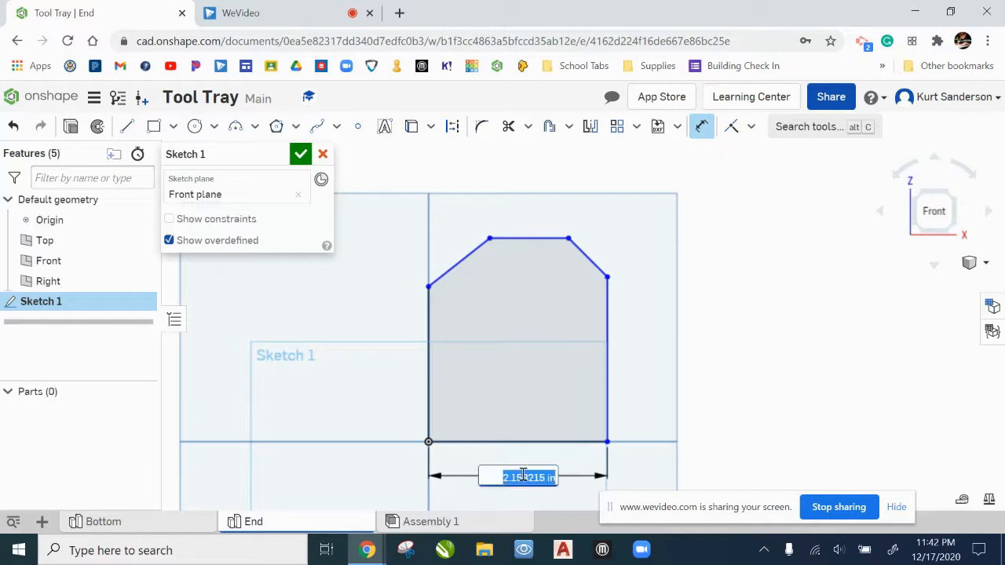
pyautogui.write('4')
pyautogui.press('Return')
# Step: Dimension the vertical side farther from the origin to 1.5 in
pyautogui.scroll(-2, 668, 386)
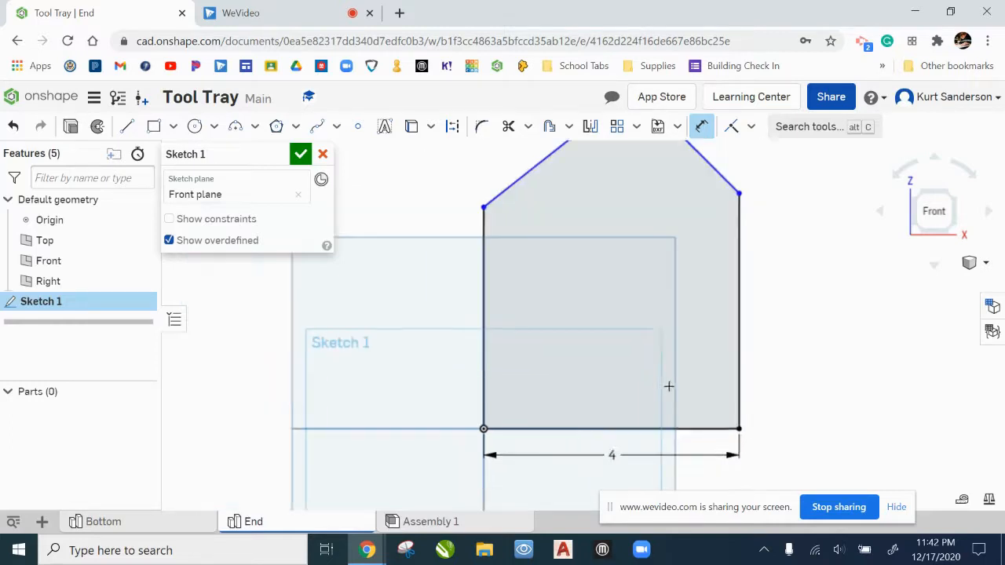
pyautogui.scroll(-2, 668, 385)
pyautogui.click(713, 344)
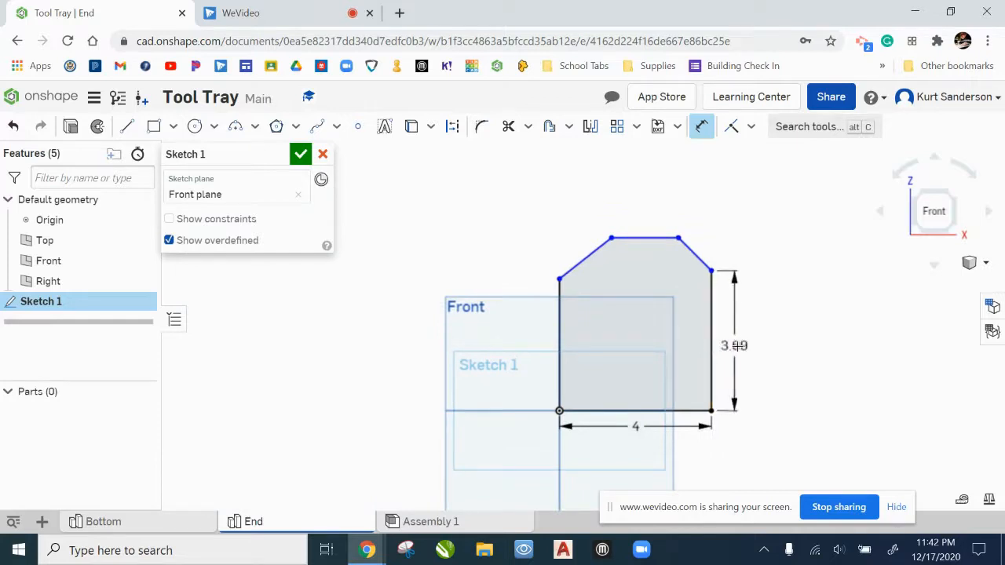
pyautogui.click(754, 364)
pyautogui.write('1')
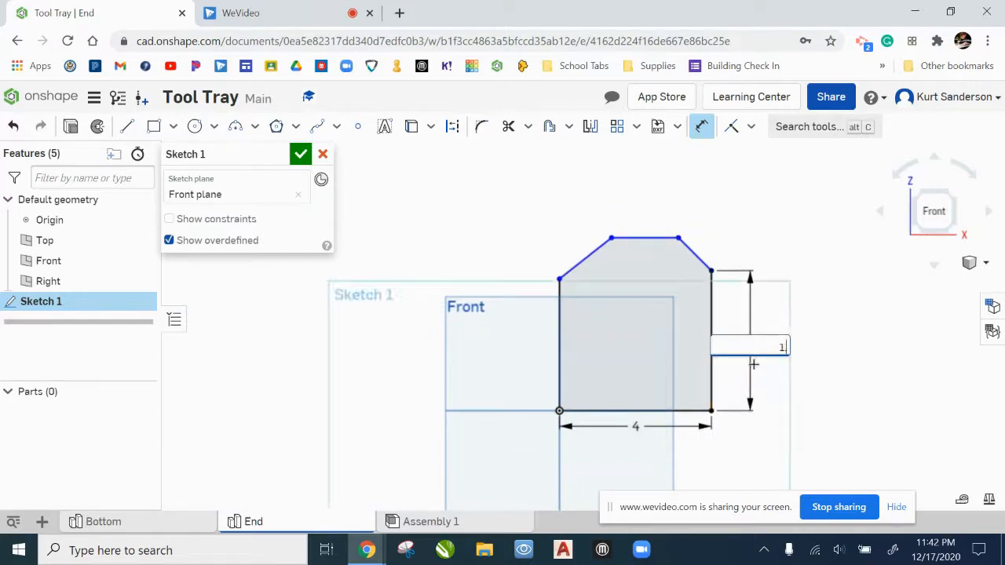
pyautogui.write('.5')
pyautogui.press('Return')
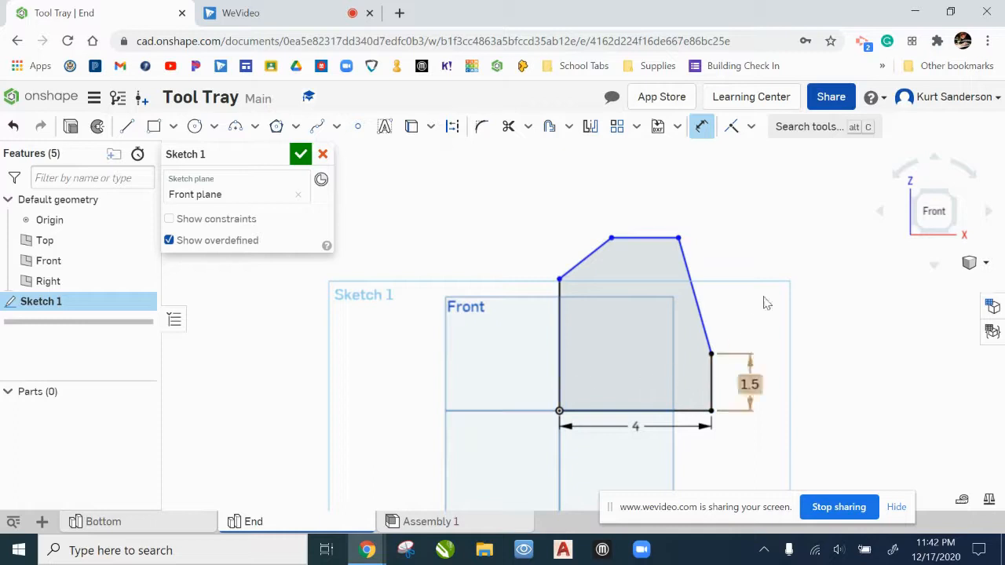
# Step: Apply an Equal constraint between the 1.5 in vertical side and the opposite vertical side at the origin
pyautogui.click(751, 127)
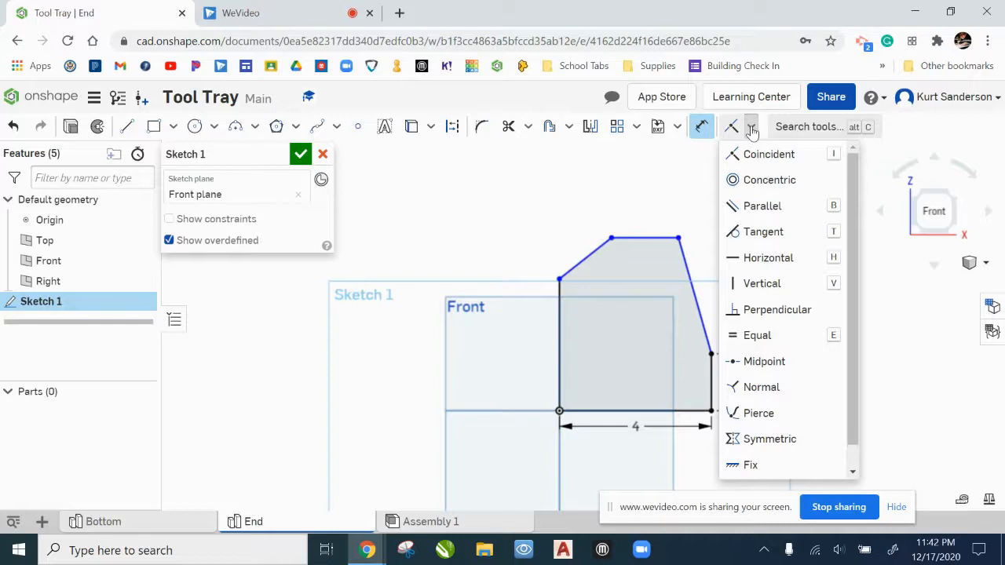
pyautogui.click(758, 335)
pyautogui.click(711, 375)
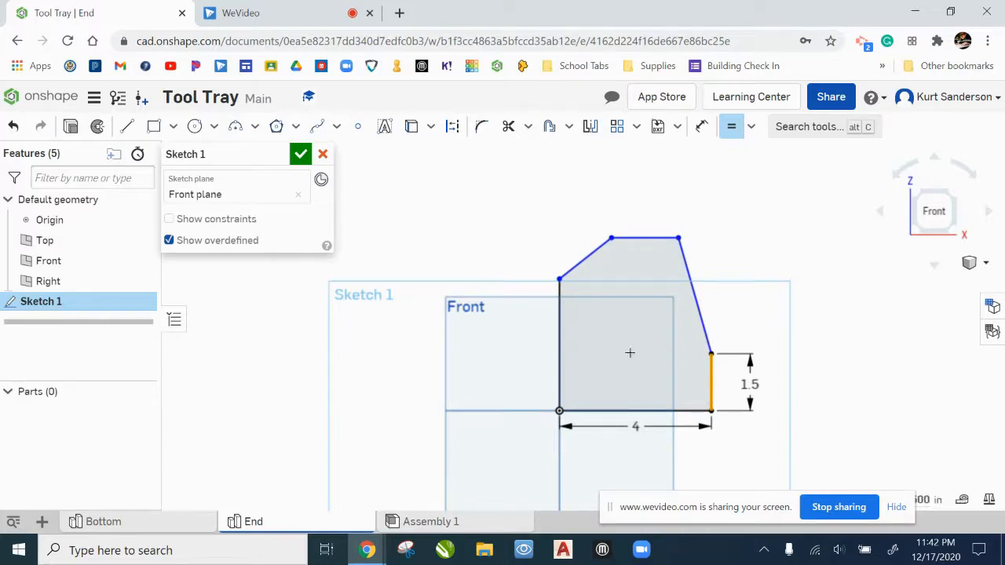
pyautogui.click(560, 368)
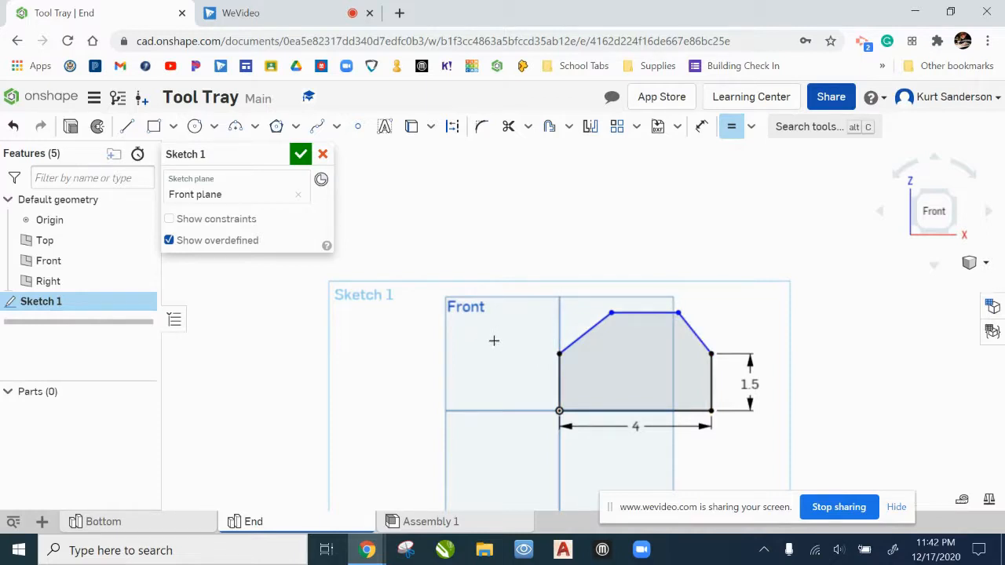
# Step: Dimension the profile's overall height between the horizontal base and top lines to 3 in
pyautogui.click(701, 126)
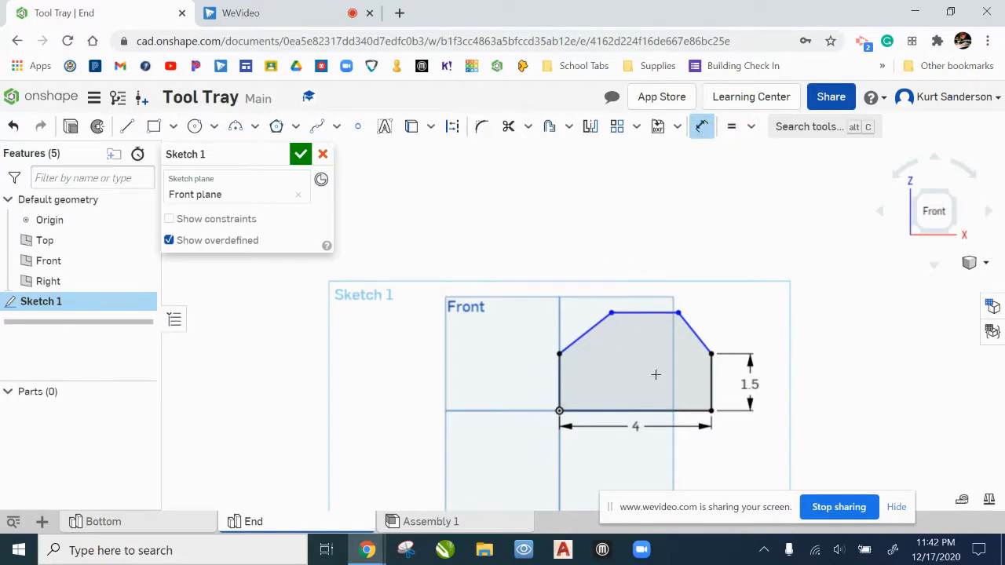
pyautogui.scroll(2, 656, 374)
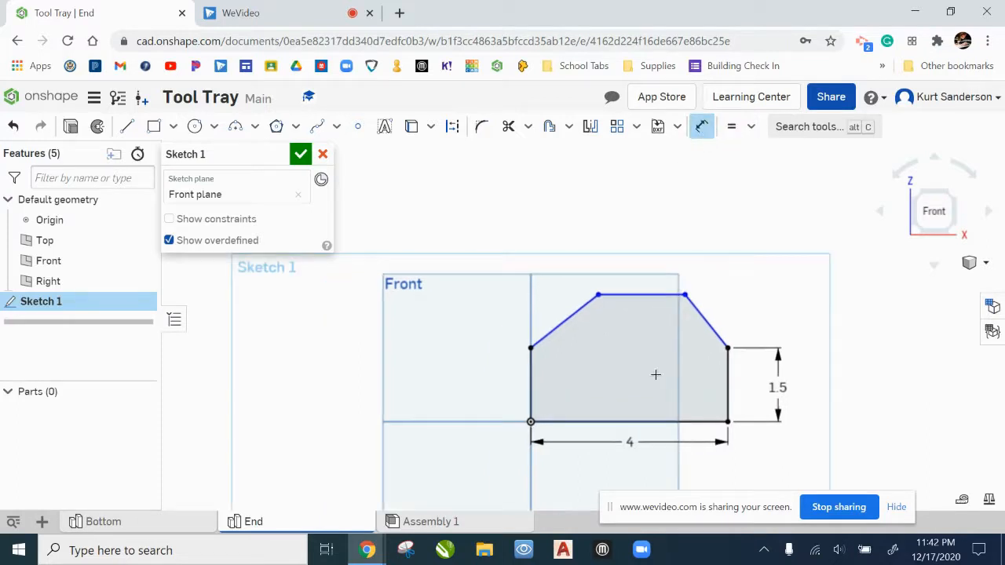
pyautogui.click(636, 418)
pyautogui.click(650, 295)
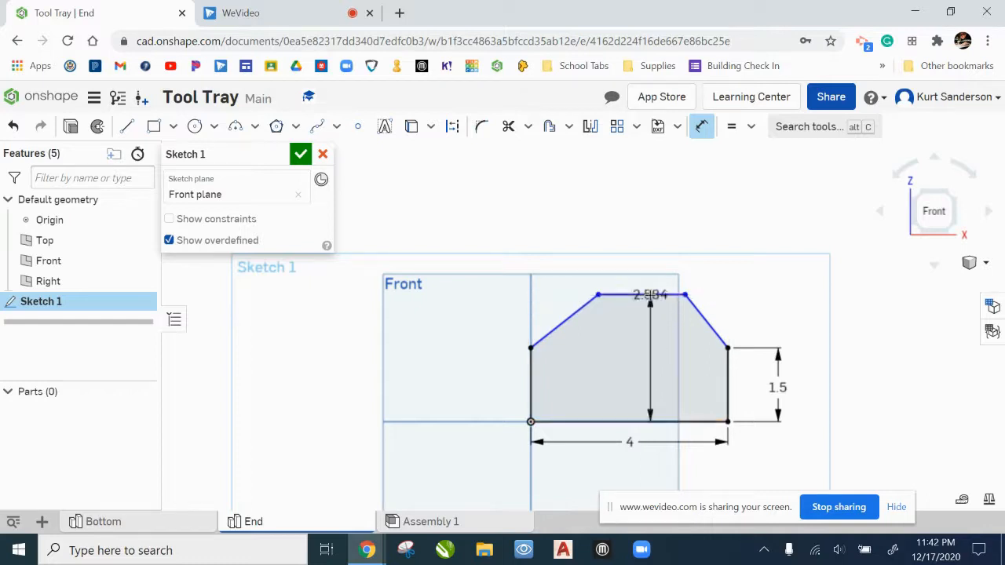
pyautogui.click(448, 378)
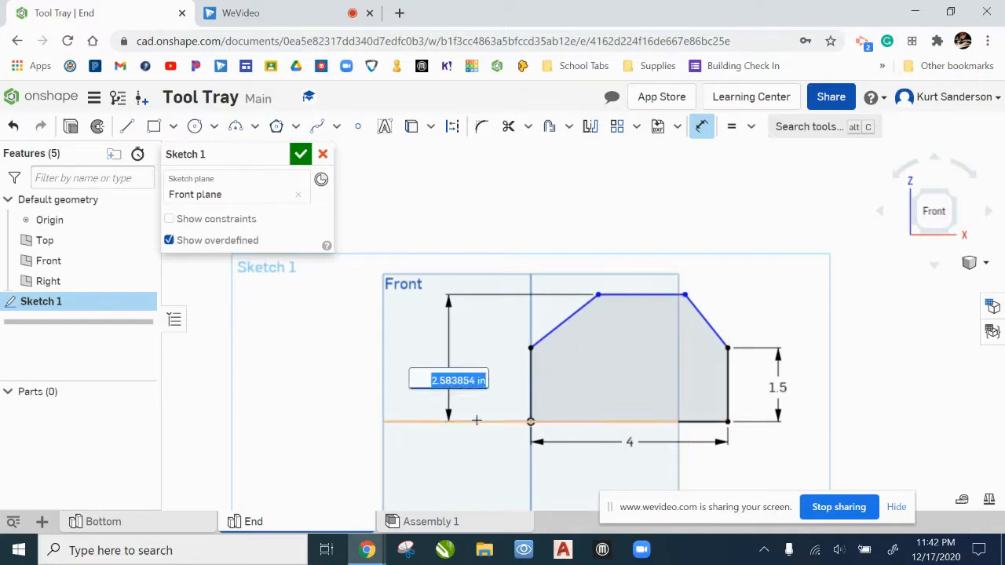
pyautogui.write('3')
pyautogui.press('Return')
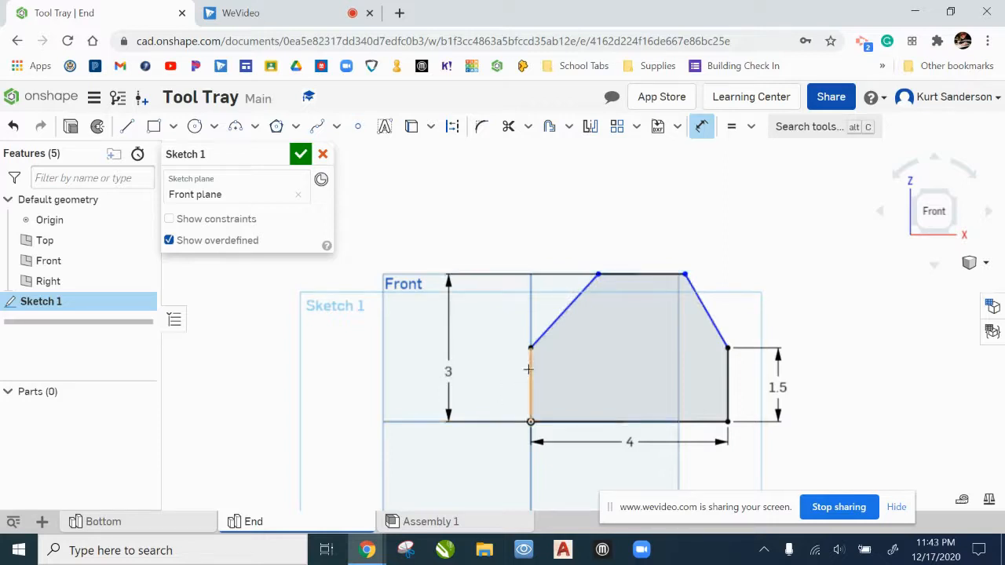
# Step: Dimension the angle between the vertical side at the origin and its adjoining sloped line to 45 degrees
pyautogui.click(533, 366)
pyautogui.click(554, 320)
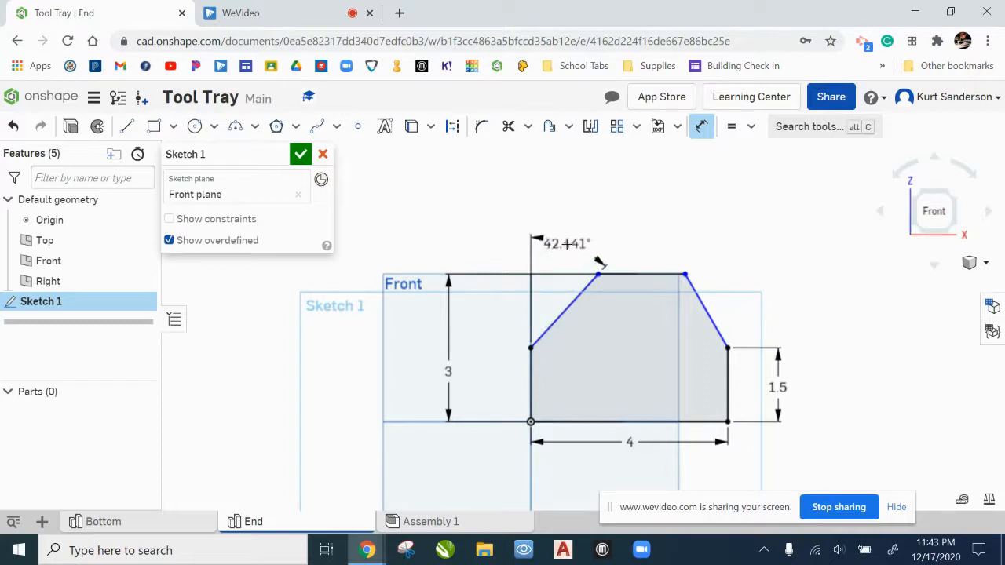
pyautogui.click(597, 259)
pyautogui.write('45')
pyautogui.press('Return')
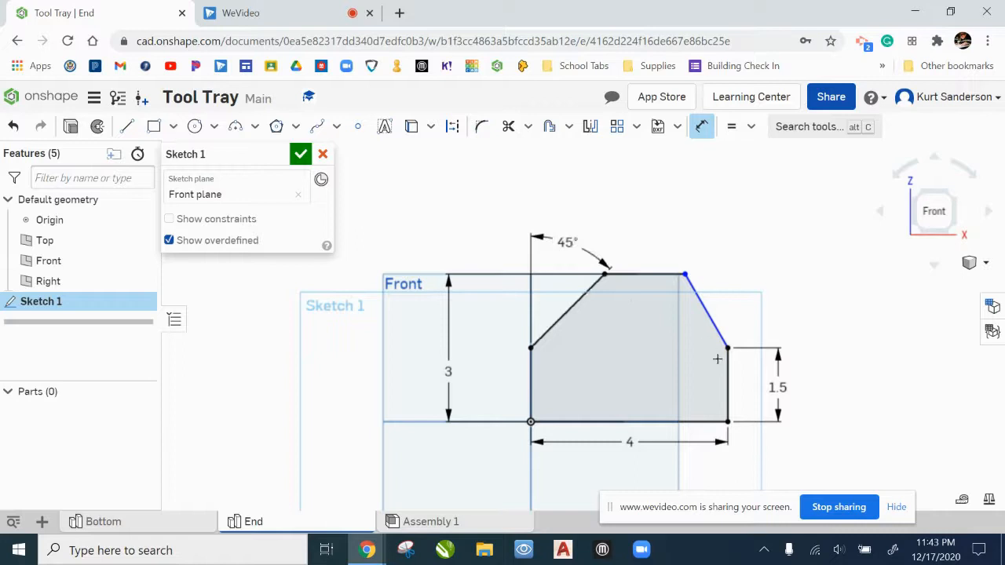
# Step: Dimension the angle between the other sloped line and its adjoining vertical side to 45 degrees, and finish the sketch
pyautogui.click(717, 330)
pyautogui.click(704, 227)
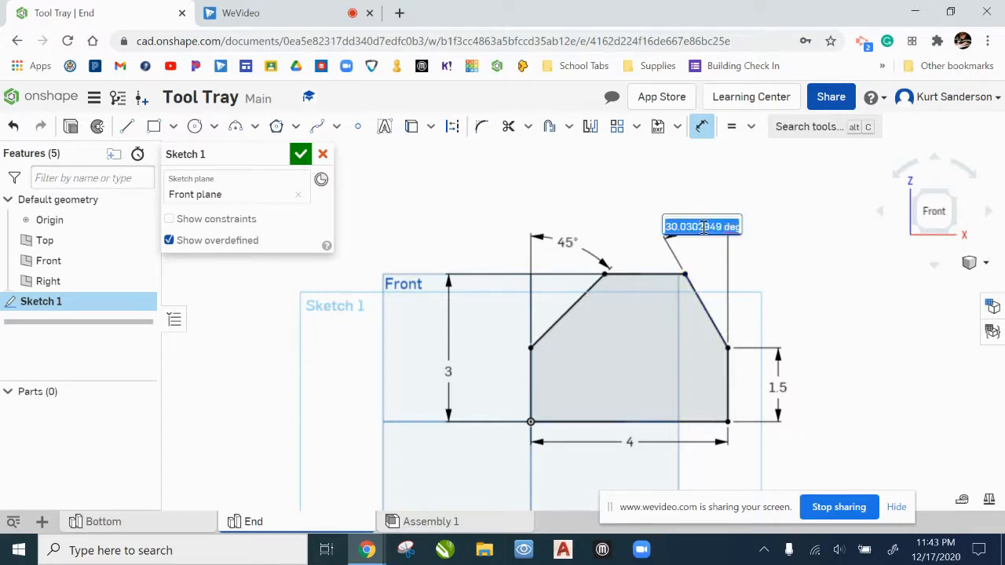
pyautogui.write('45')
pyautogui.press('Return')
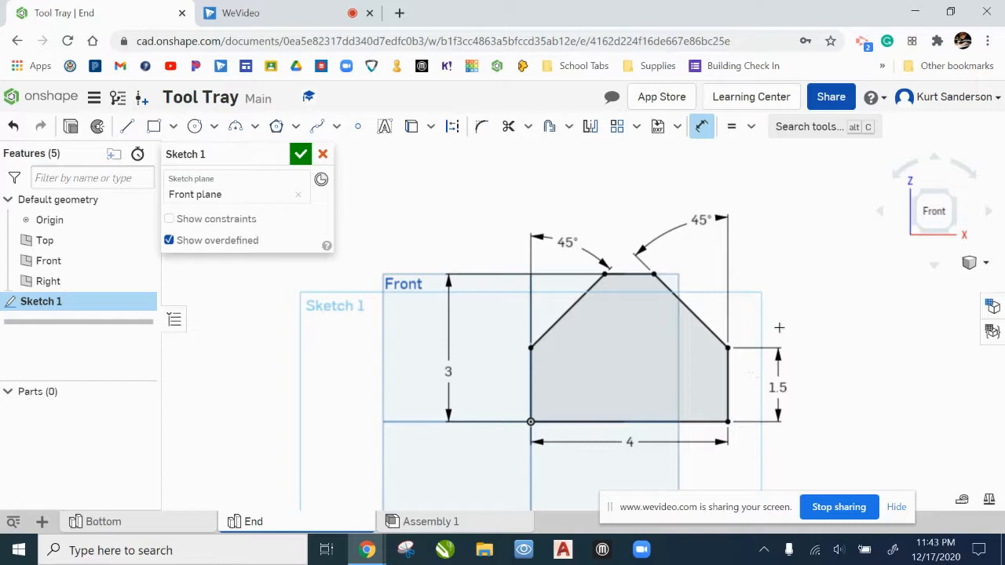
pyautogui.click(302, 157)
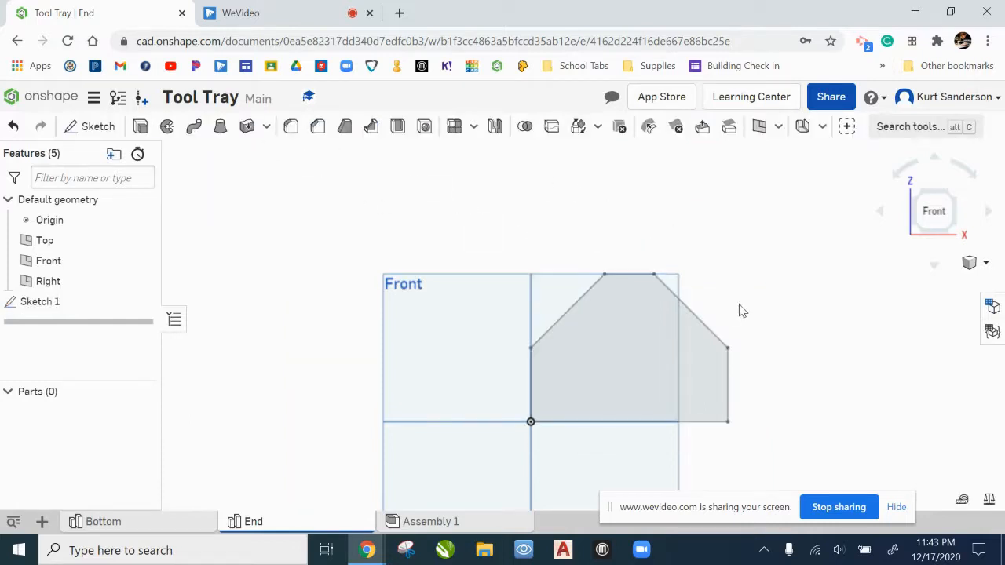
# Step: Check the thickness in the Bottom studio's sheet metal model, and extrude the End profile 0.063 in as a new solid
pyautogui.moveTo(797, 289); pyautogui.dragTo(775, 309, button='right')
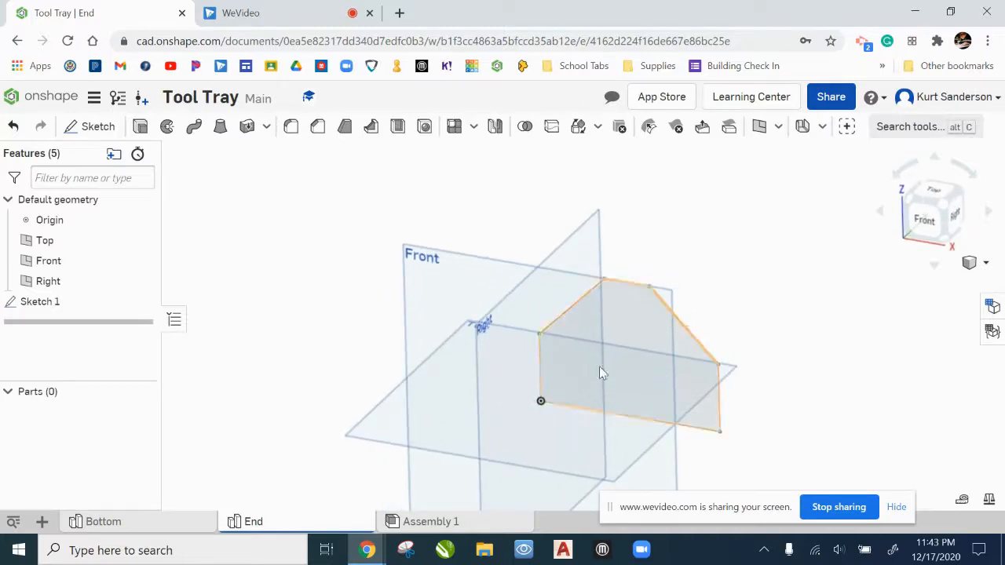
pyautogui.click(140, 127)
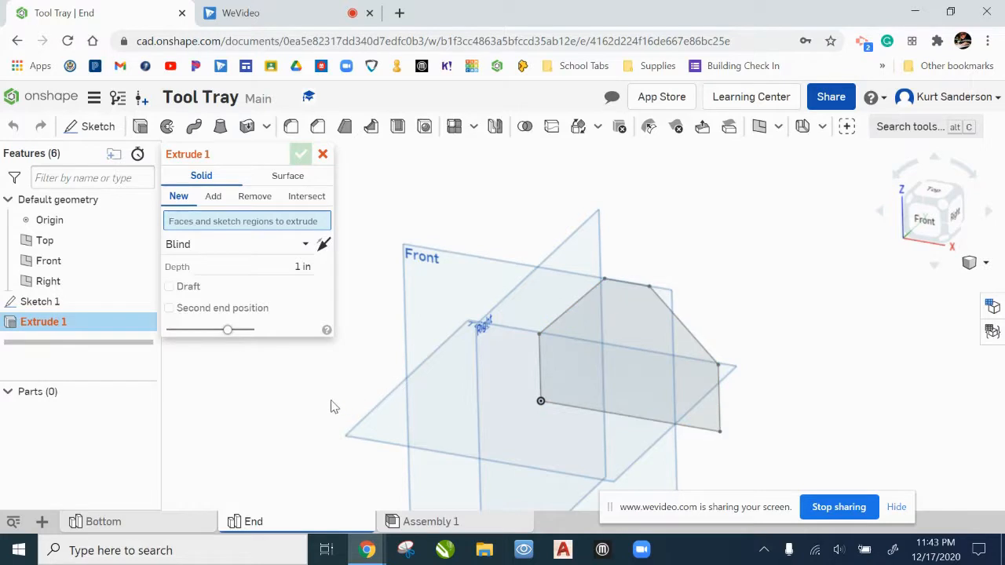
pyautogui.click(149, 525)
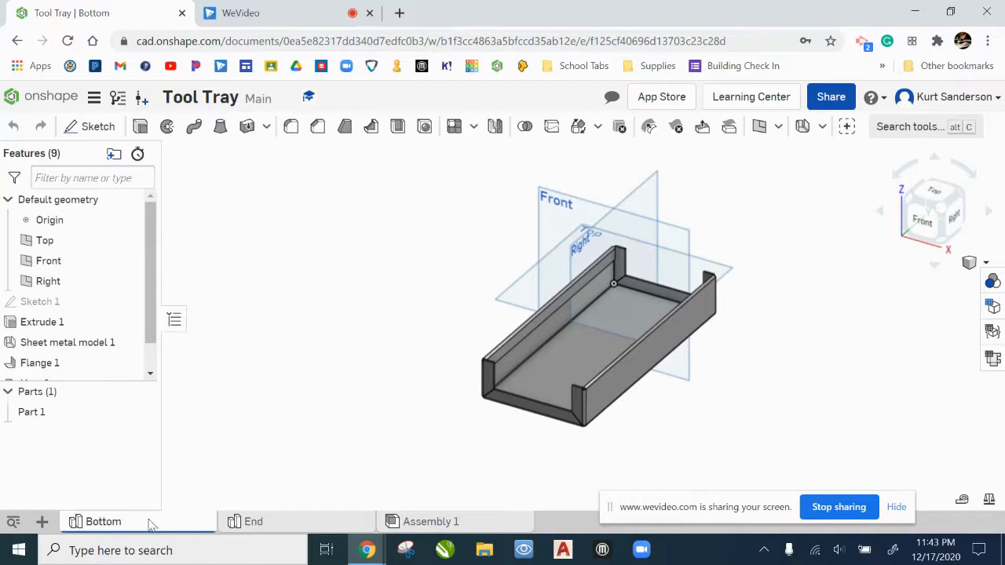
pyautogui.rightClick(97, 347)
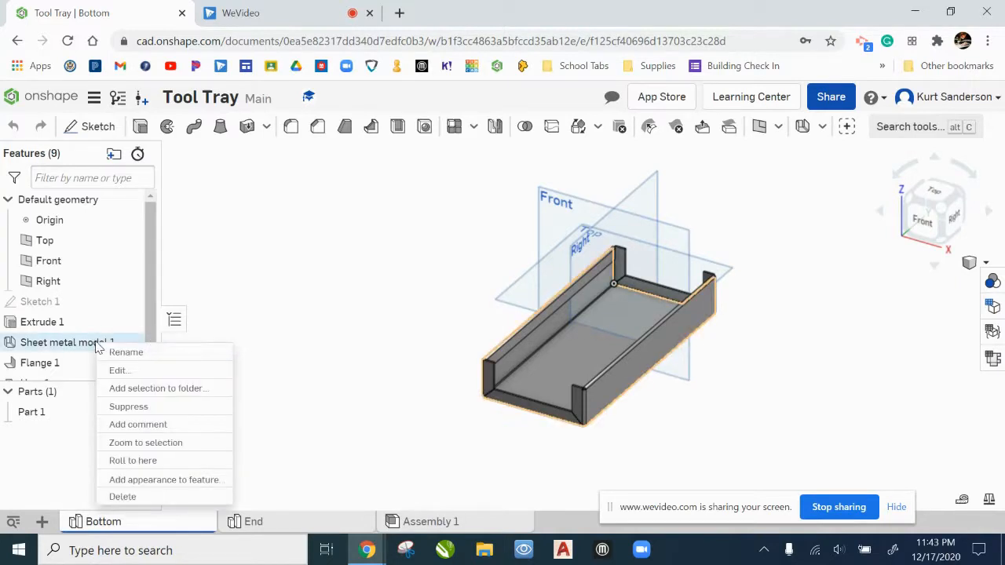
pyautogui.click(125, 373)
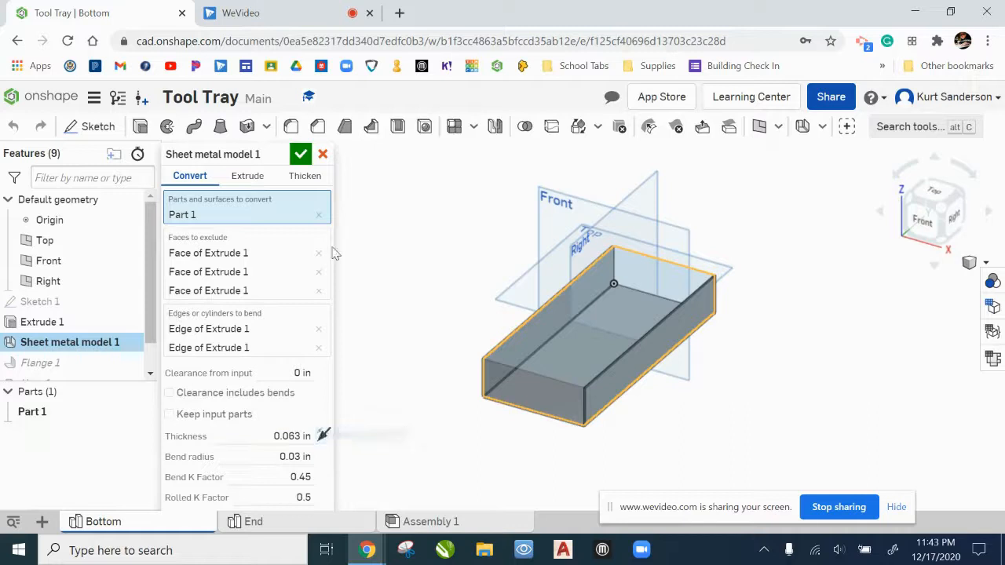
pyautogui.click(300, 154)
pyautogui.click(253, 521)
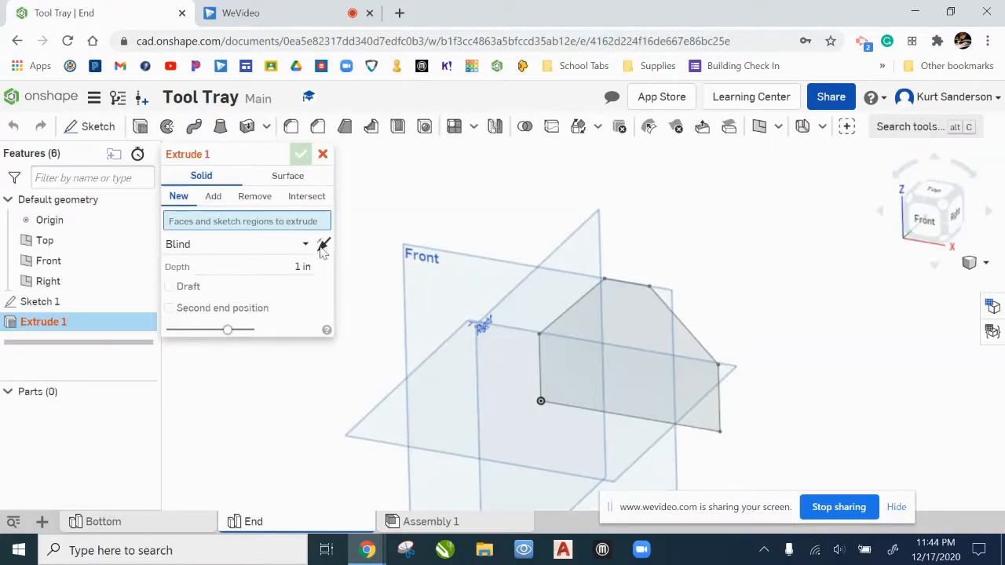
pyautogui.click(629, 343)
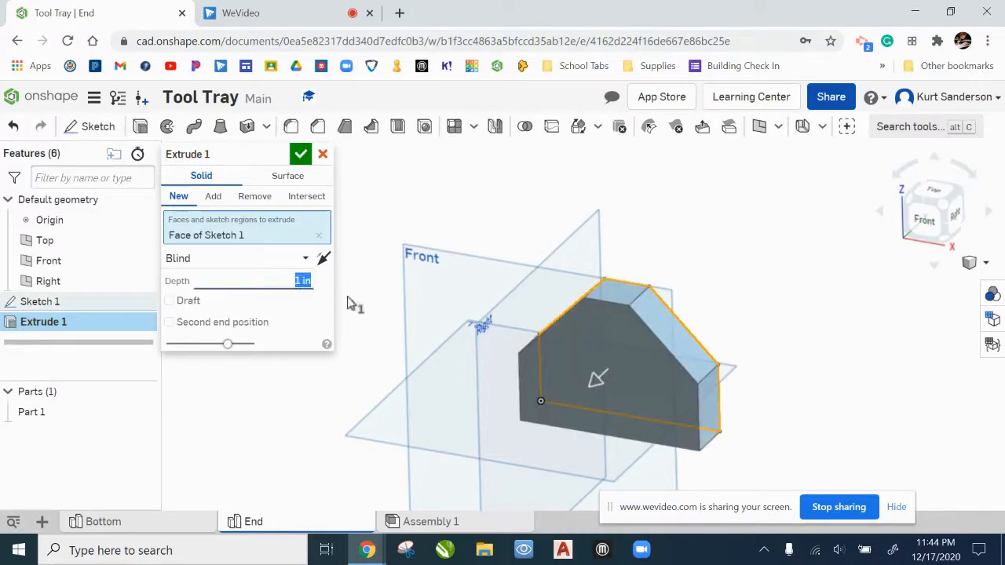
pyautogui.press('BackSpace')
pyautogui.write('.063')
pyautogui.click(301, 154)
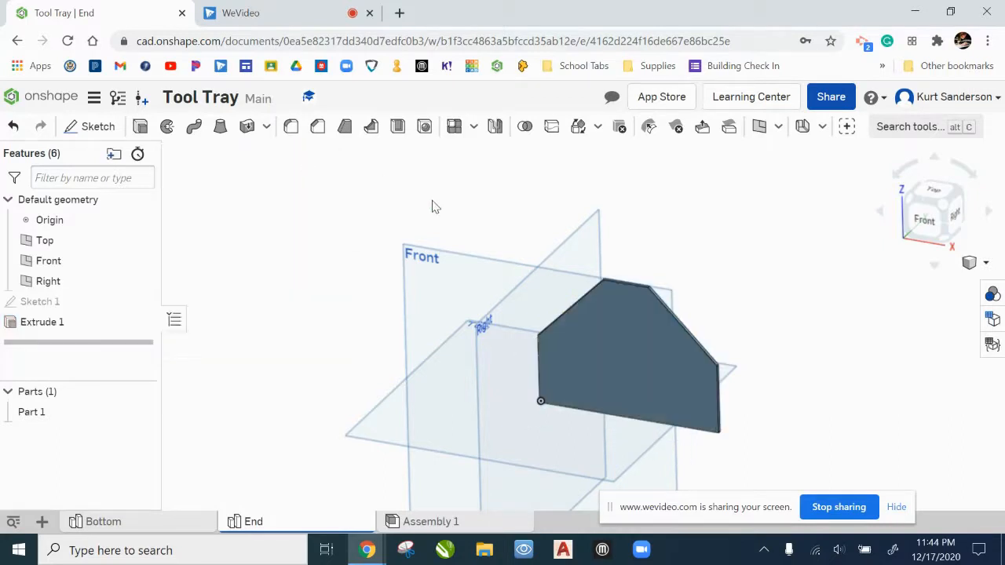
# Step: Start a sheet metal model in the End studio with the Convert option, using the extruded plate as the part to convert
pyautogui.moveTo(684, 268); pyautogui.dragTo(737, 313, button='right')
pyautogui.moveTo(750, 313); pyautogui.dragTo(731, 328, button='right')
pyautogui.click(185, 522)
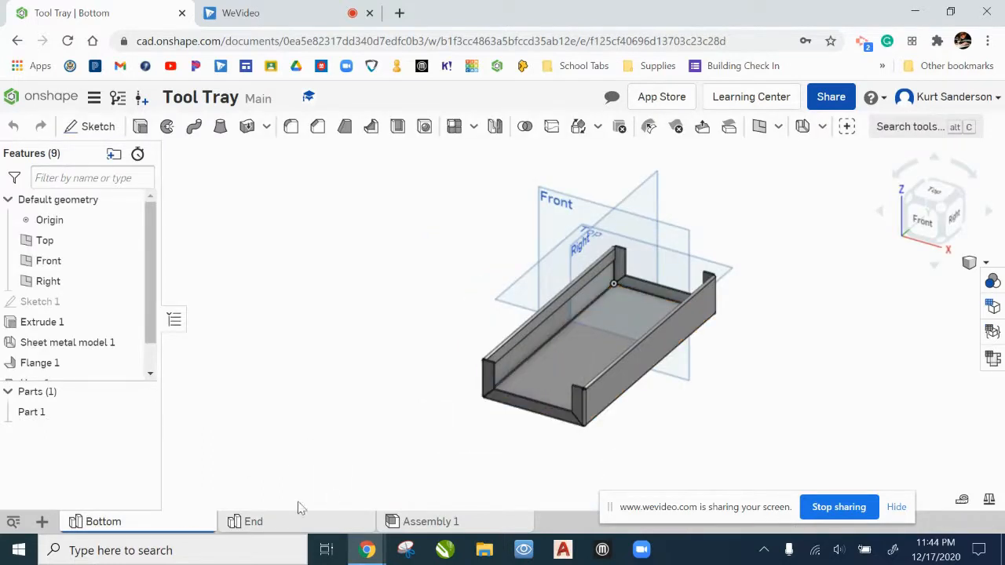
pyautogui.click(295, 523)
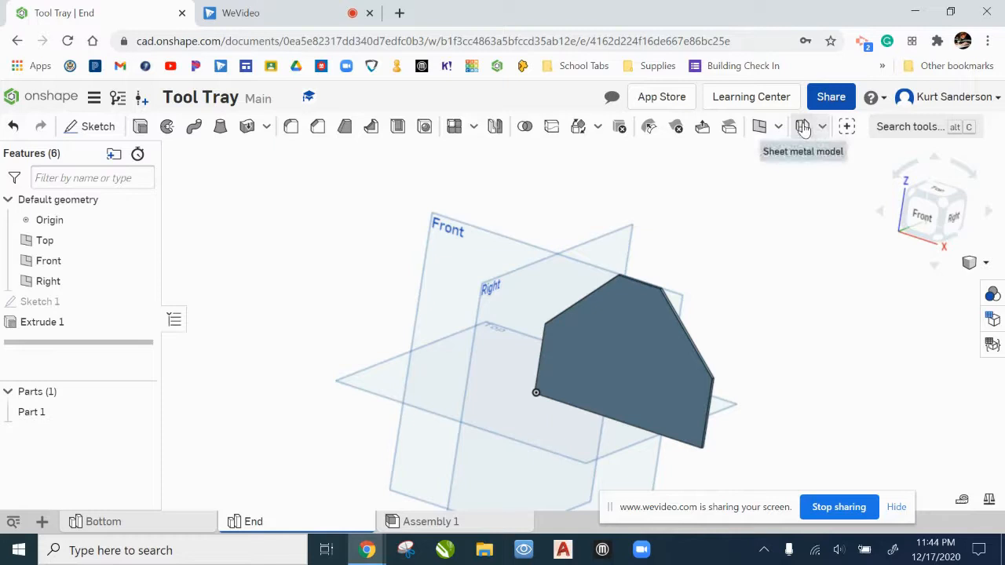
pyautogui.click(802, 128)
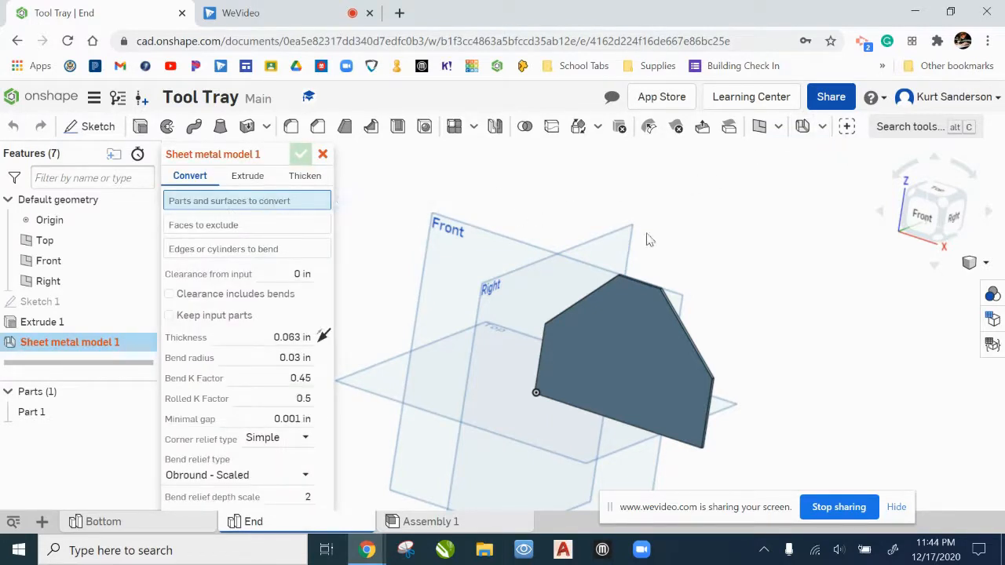
pyautogui.click(640, 358)
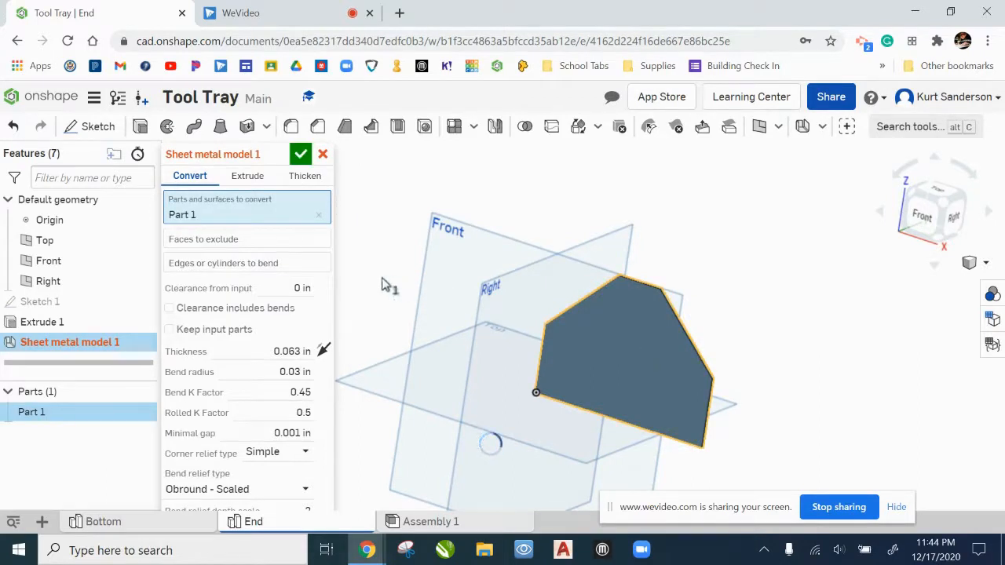
# Step: Exclude the plate's two sloped edge faces, its horizontal top edge face and the vertical edge face at the origin from the conversion
pyautogui.click(233, 242)
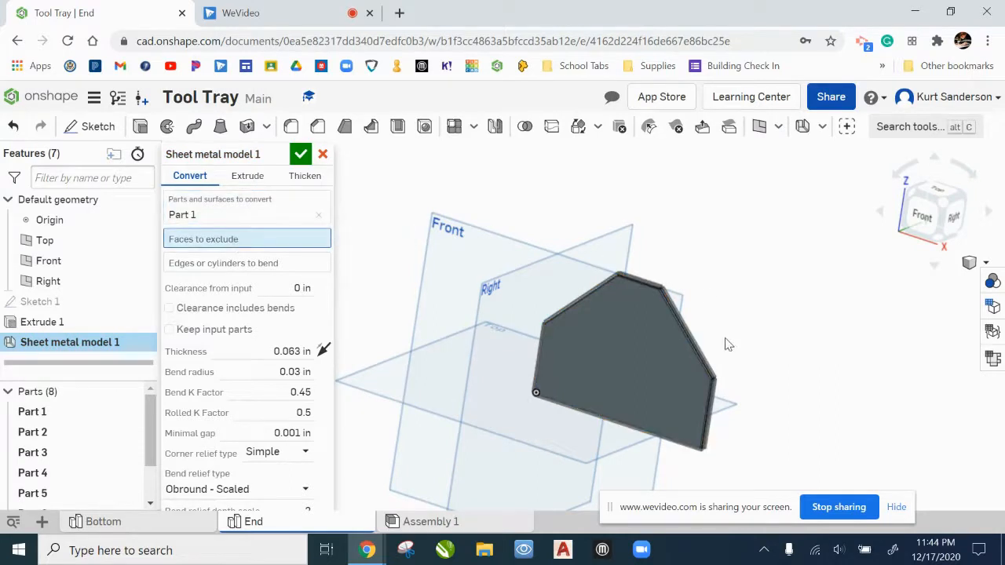
pyautogui.scroll(5, 736, 339)
pyautogui.moveTo(791, 287); pyautogui.dragTo(617, 306, button='right')
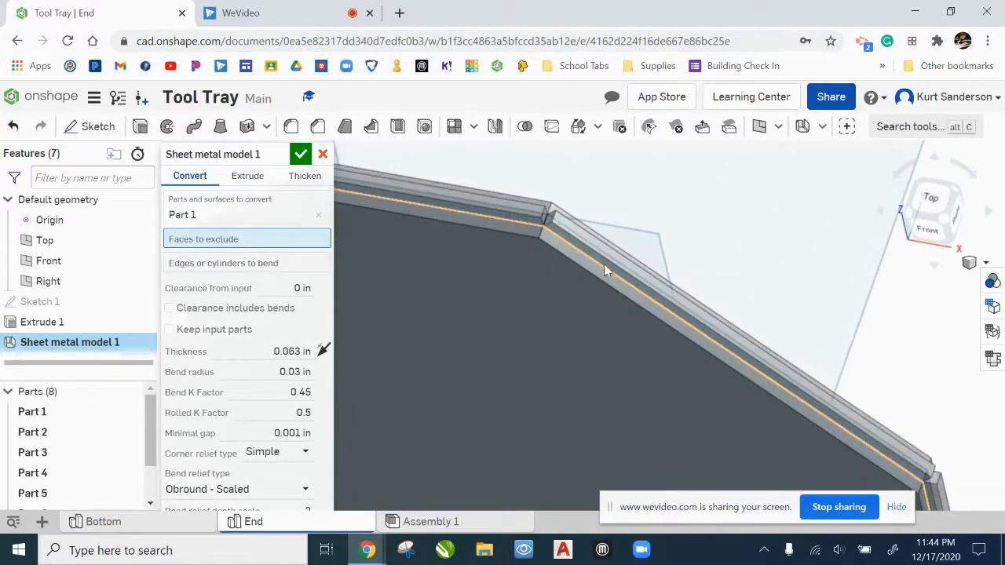
pyautogui.click(603, 250)
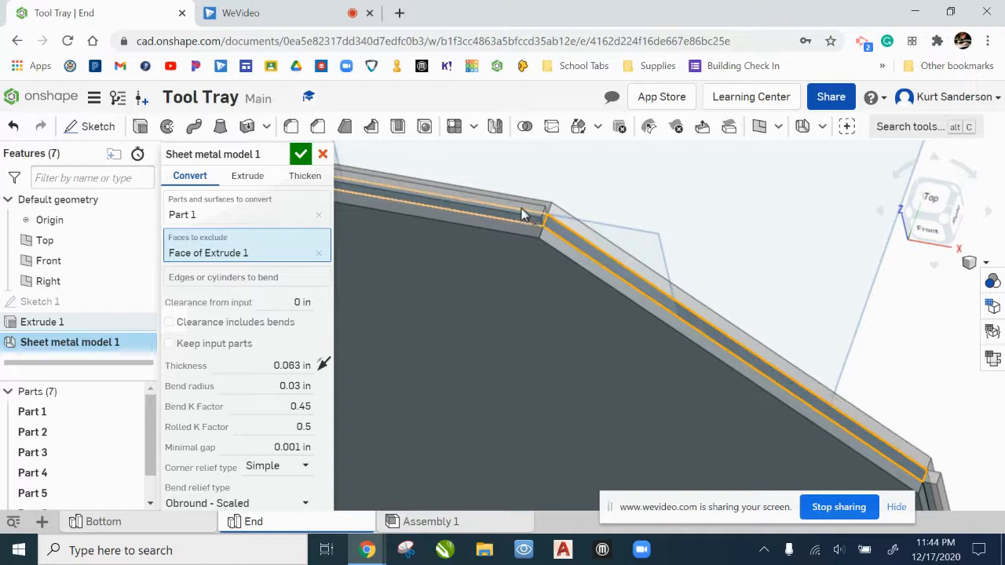
pyautogui.click(522, 214)
pyautogui.scroll(-5, 523, 259)
pyautogui.moveTo(482, 303); pyautogui.dragTo(578, 267, button='right')
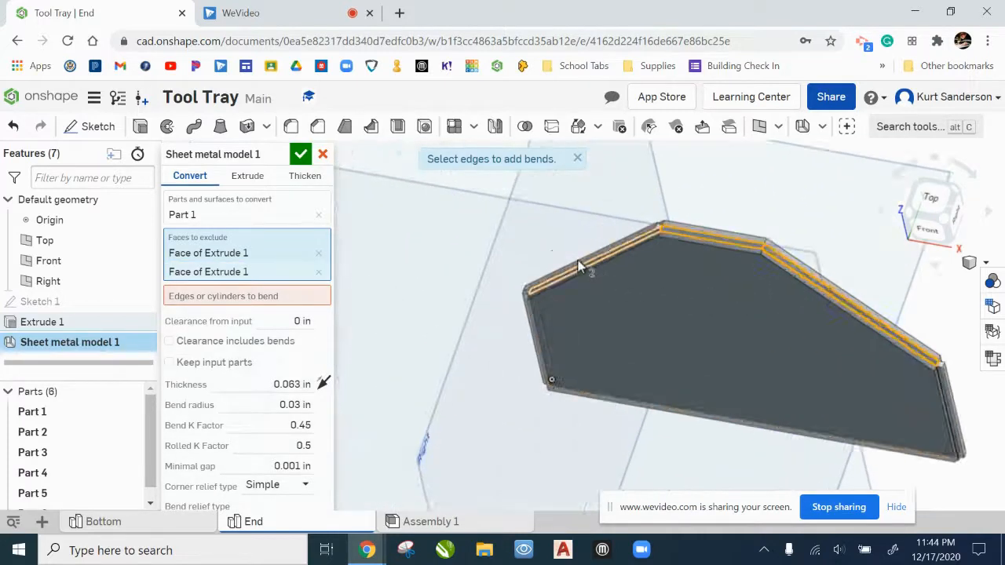
pyautogui.scroll(3, 578, 267)
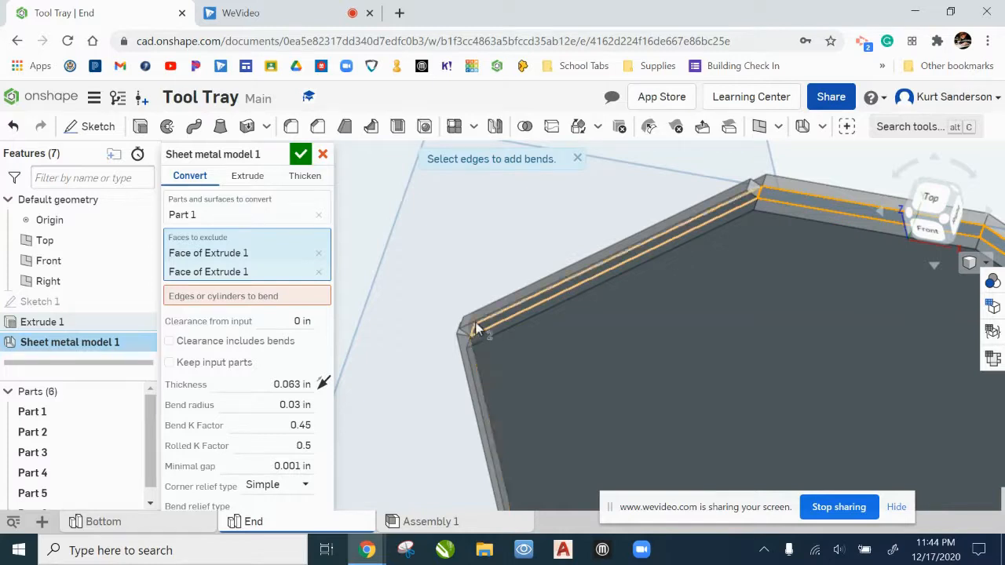
pyautogui.click(479, 360)
pyautogui.moveTo(516, 384); pyautogui.dragTo(558, 358, button='right')
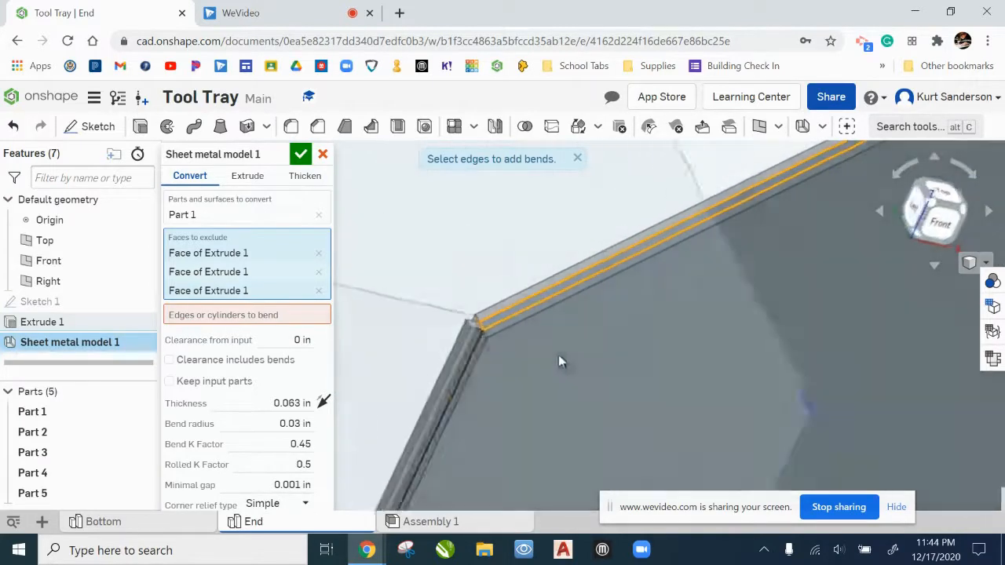
pyautogui.click(468, 348)
pyautogui.scroll(-8, 510, 378)
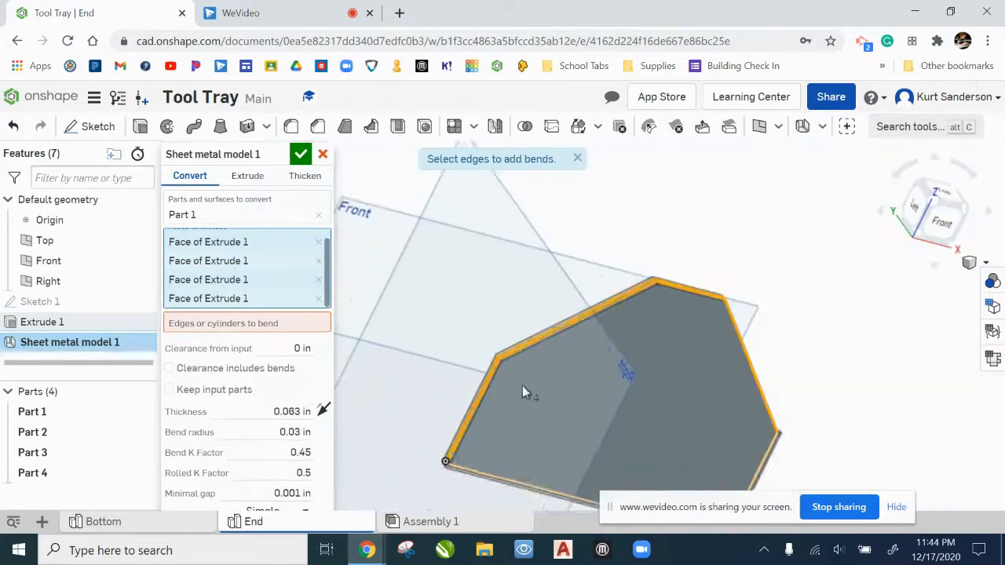
# Step: Exclude the base edge face, the remaining vertical edge face and the large front face, and finish the sheet metal conversion
pyautogui.moveTo(606, 384); pyautogui.dragTo(612, 351, button='middle')
pyautogui.moveTo(594, 445)
pyautogui.mouseDown(button='right')
pyautogui.moveTo(594, 406)
pyautogui.moveTo(576, 375)
pyautogui.moveTo(605, 437)
pyautogui.mouseUp(button='right')
pyautogui.scroll(3, 626, 438)
pyautogui.scroll(3, 626, 437)
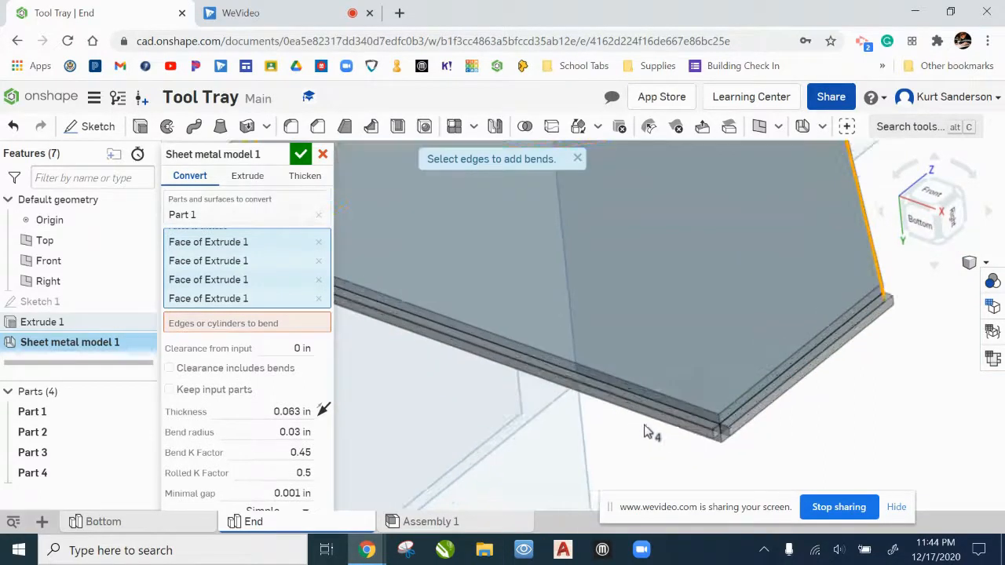
pyautogui.click(678, 419)
pyautogui.click(744, 417)
pyautogui.moveTo(809, 396); pyautogui.dragTo(681, 318, button='right')
pyautogui.scroll(-3, 780, 332)
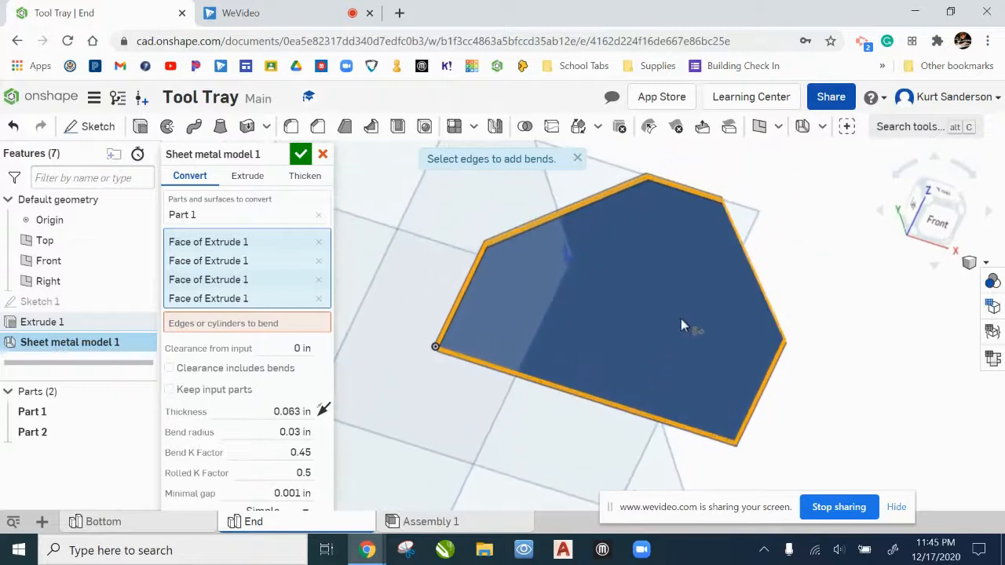
pyautogui.click(639, 291)
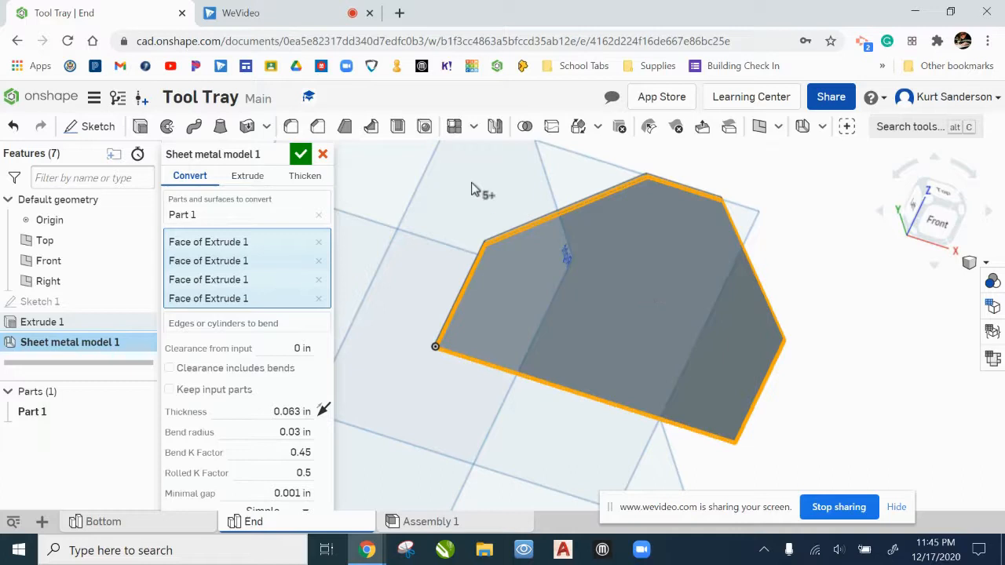
pyautogui.click(303, 155)
# Step: Add flattened straight hems with a total length of 0.25 in along the end piece's two sloped upper edges
pyautogui.moveTo(868, 330); pyautogui.dragTo(921, 284, button='right')
pyautogui.click(986, 262)
pyautogui.click(927, 228)
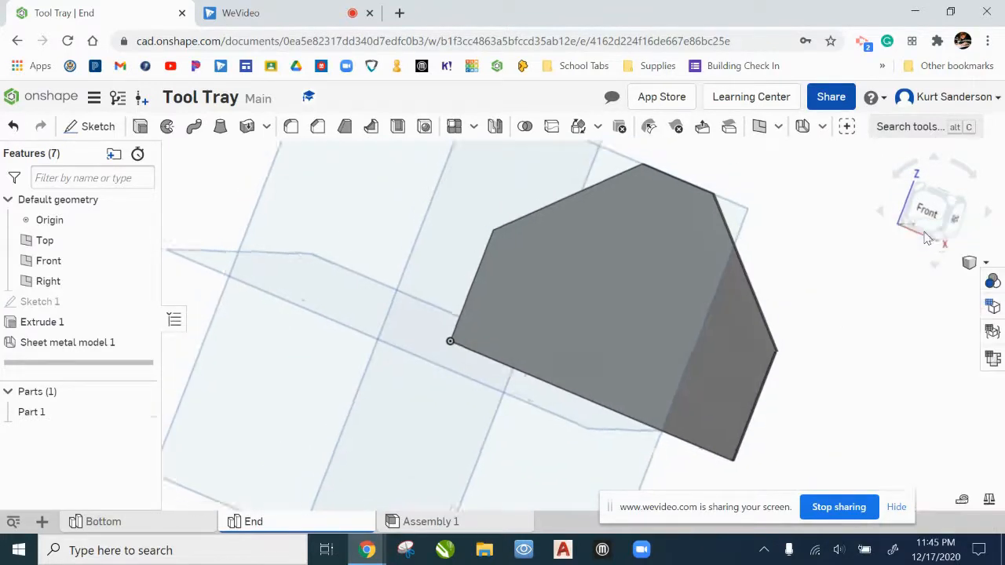
pyautogui.scroll(5, 627, 315)
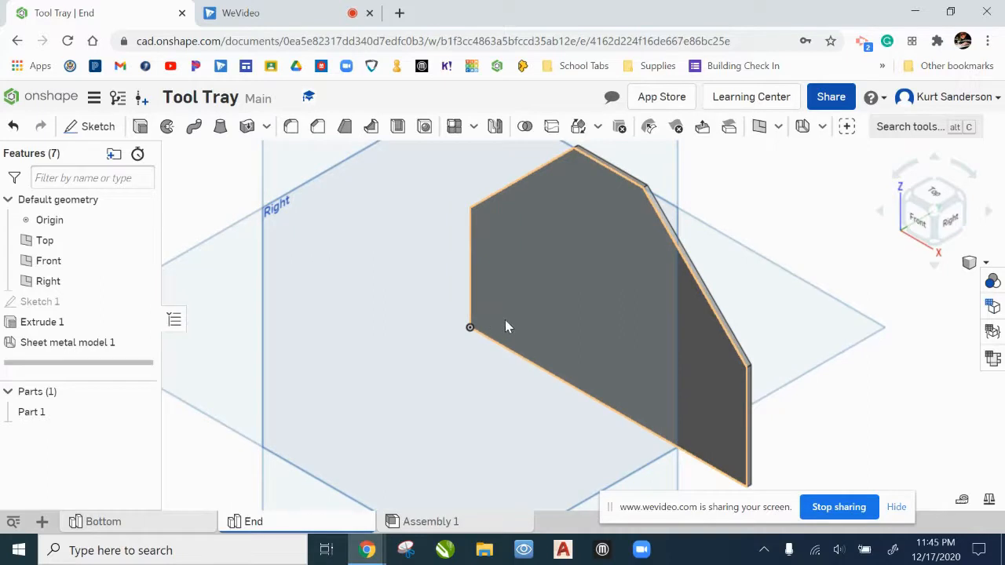
pyautogui.click(823, 127)
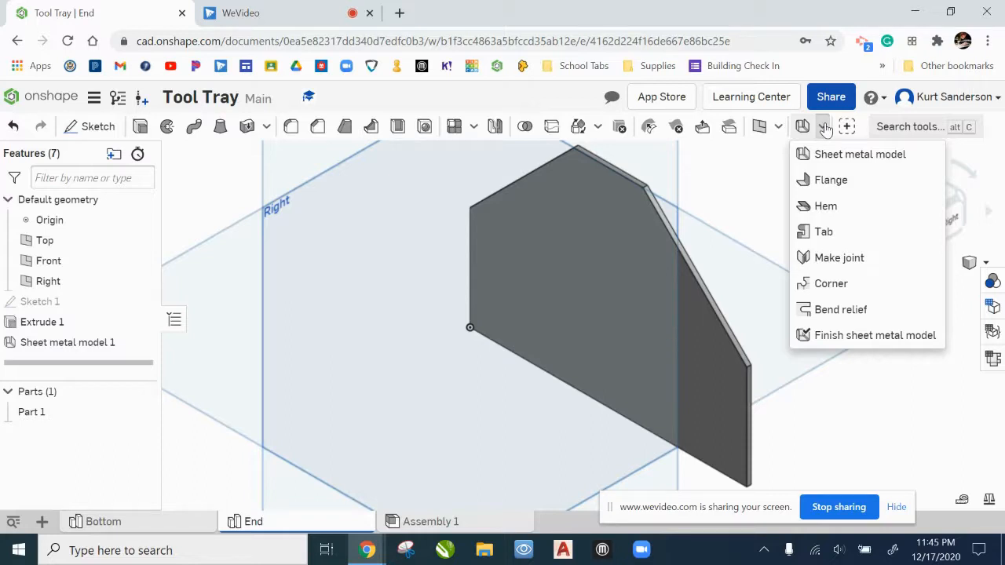
pyautogui.click(827, 207)
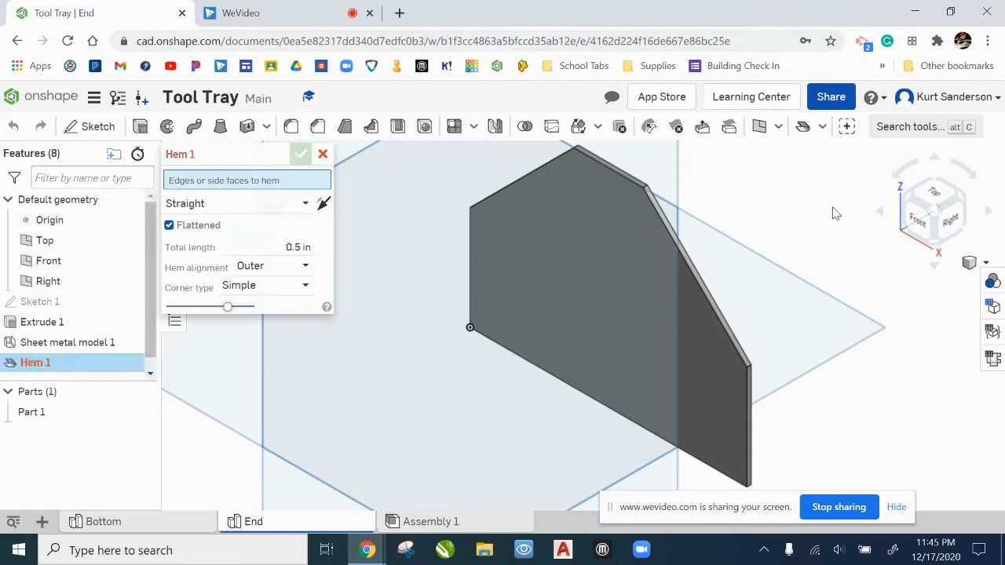
pyautogui.click(297, 246)
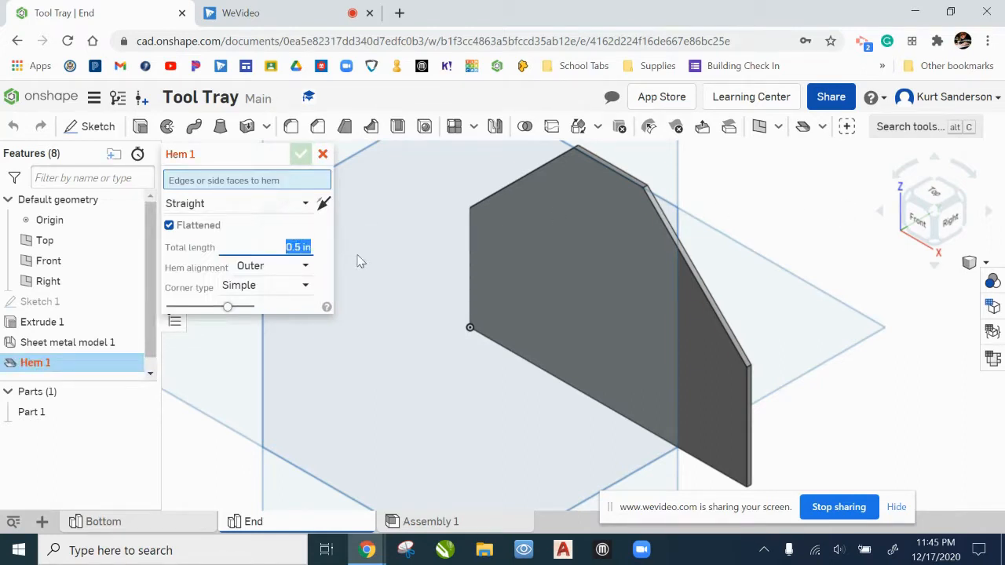
pyautogui.press('BackSpace')
pyautogui.write('.25')
pyautogui.click(498, 193)
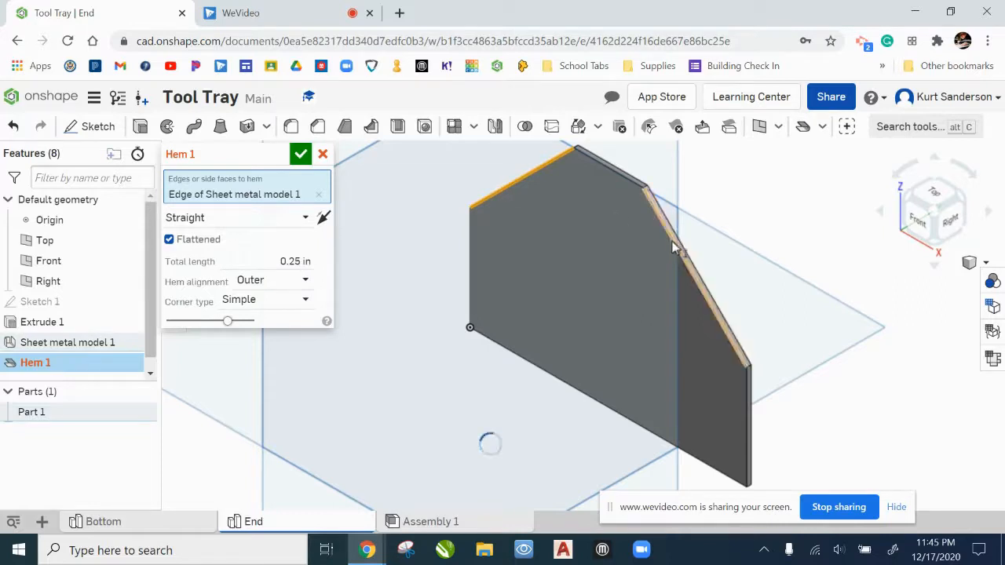
pyautogui.click(669, 248)
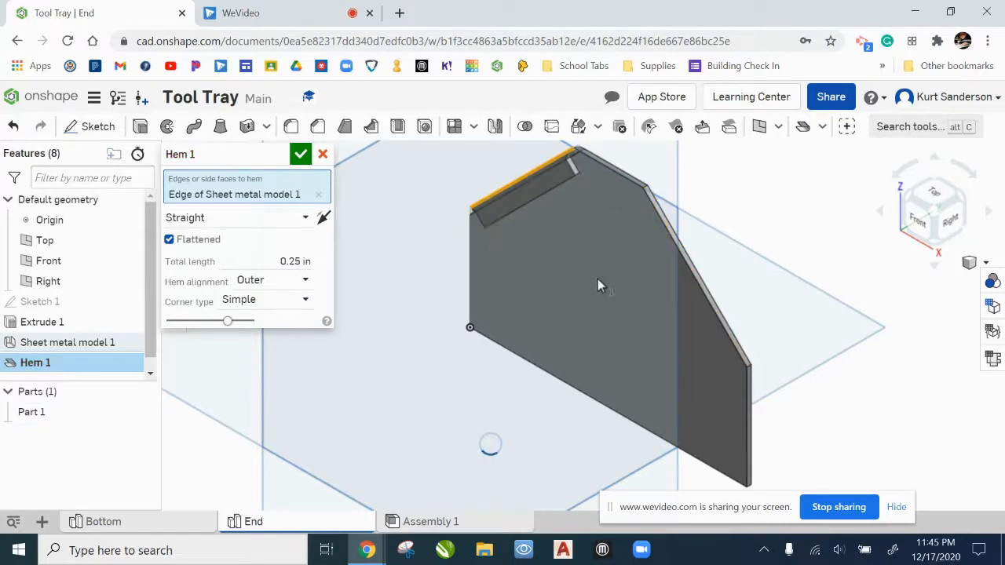
pyautogui.click(671, 258)
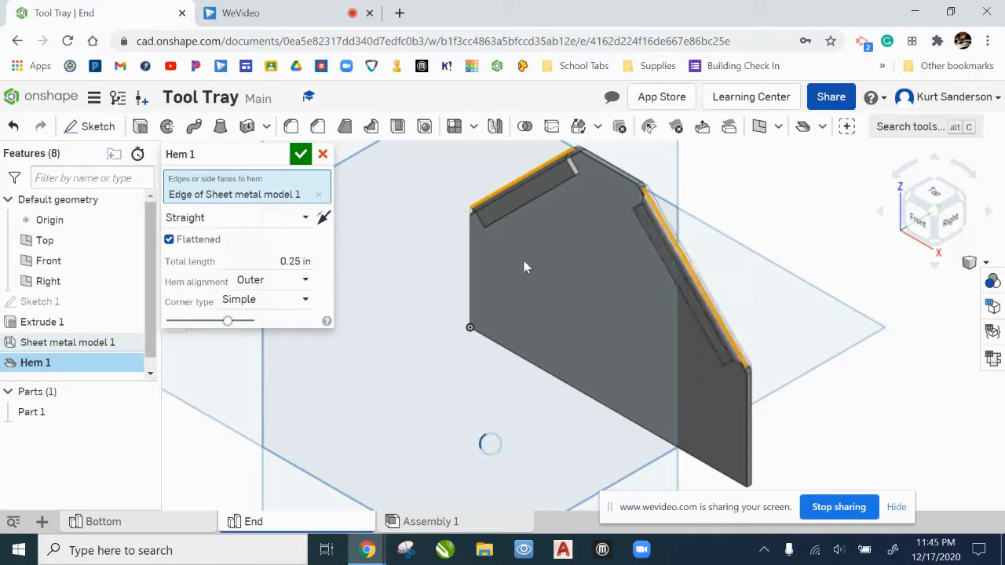
pyautogui.click(301, 156)
# Step: Inspect the hemmed end piece in the model, and show its sheet metal table and flat pattern
pyautogui.moveTo(790, 353); pyautogui.dragTo(774, 325, button='right')
pyautogui.scroll(-3, 772, 333)
pyautogui.moveTo(821, 355); pyautogui.dragTo(757, 338, button='middle')
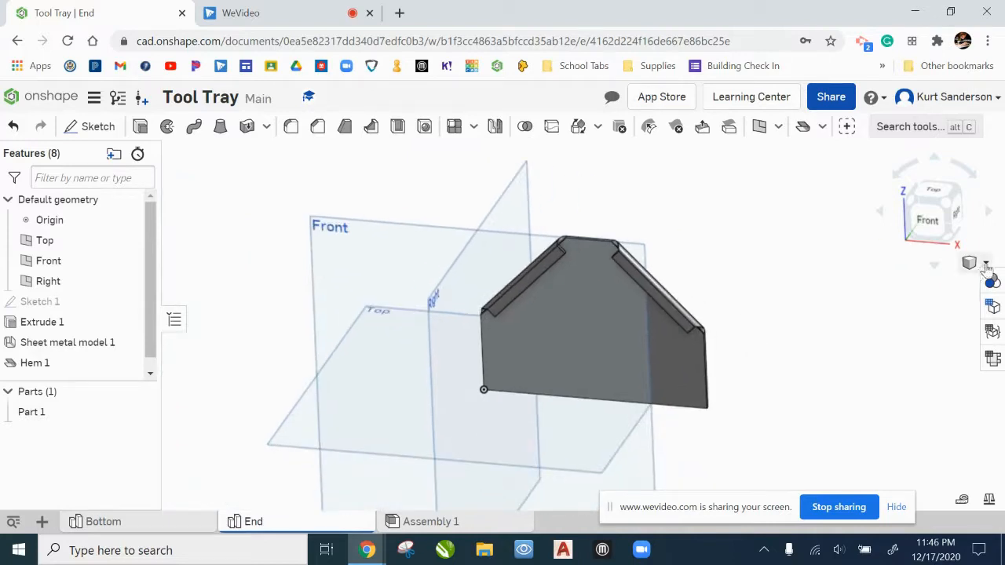
pyautogui.click(986, 266)
pyautogui.click(959, 230)
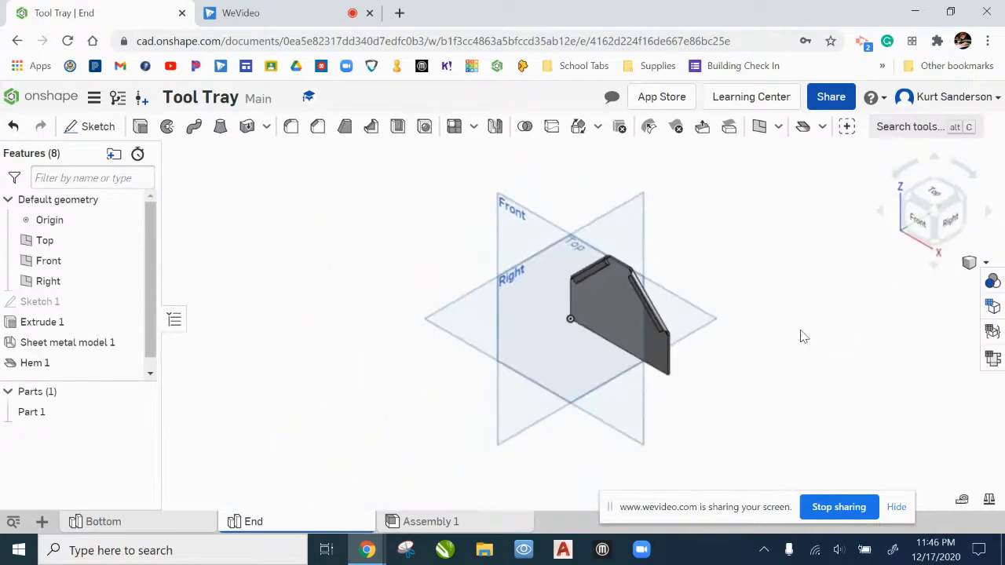
pyautogui.click(994, 359)
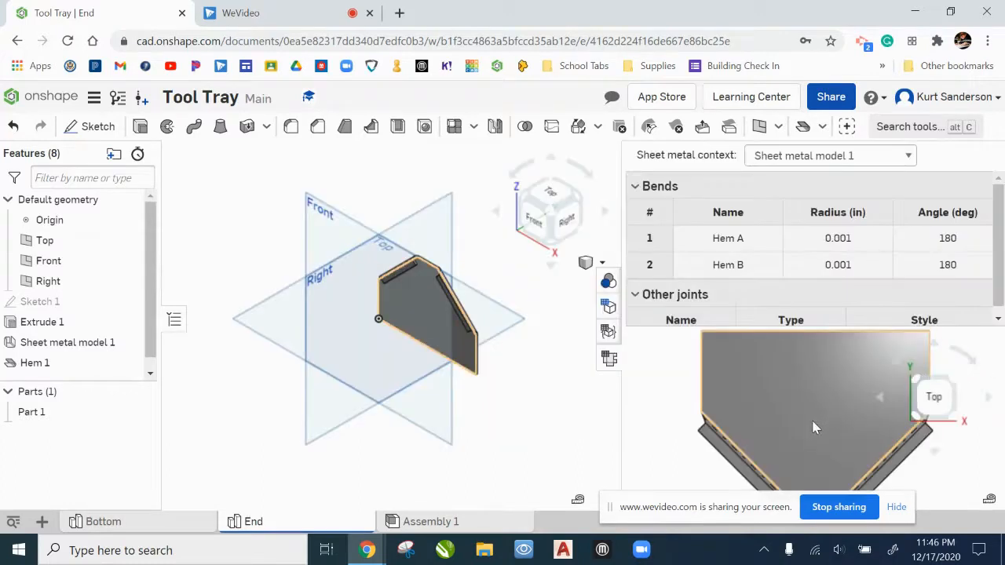
pyautogui.moveTo(608, 510); pyautogui.dragTo(594, 526)
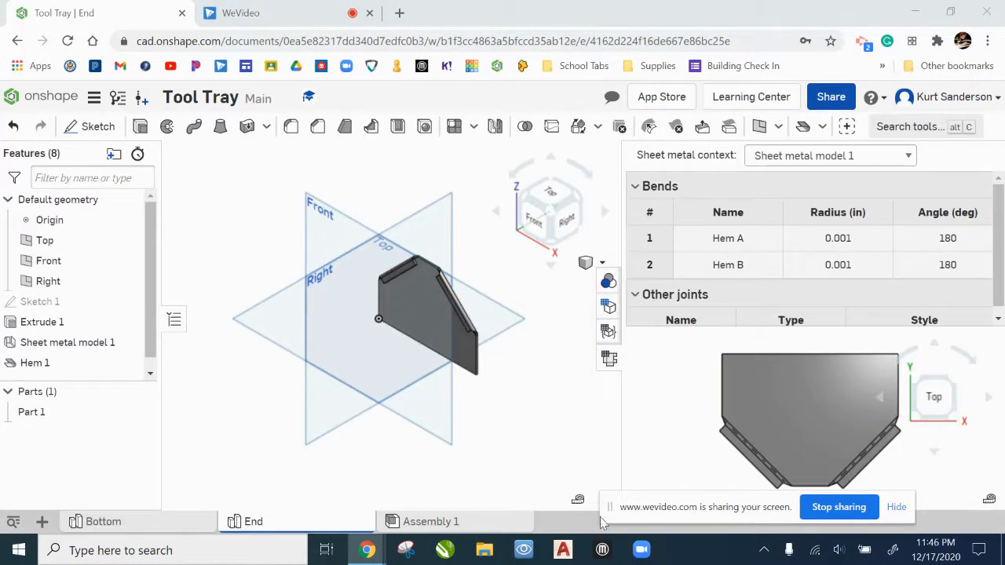